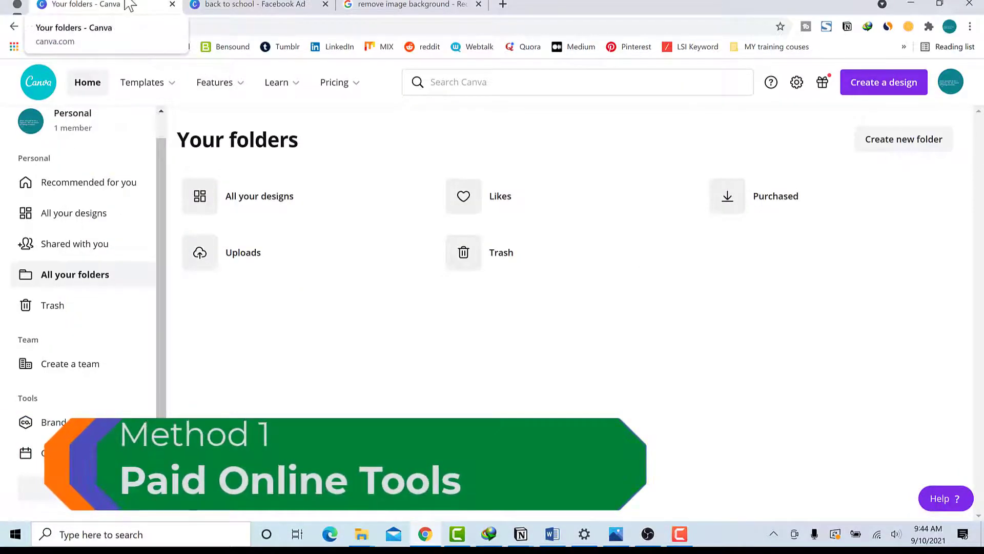
- Open the "back to school" Facebook Ad design from the list of all your designs
click(45, 91)
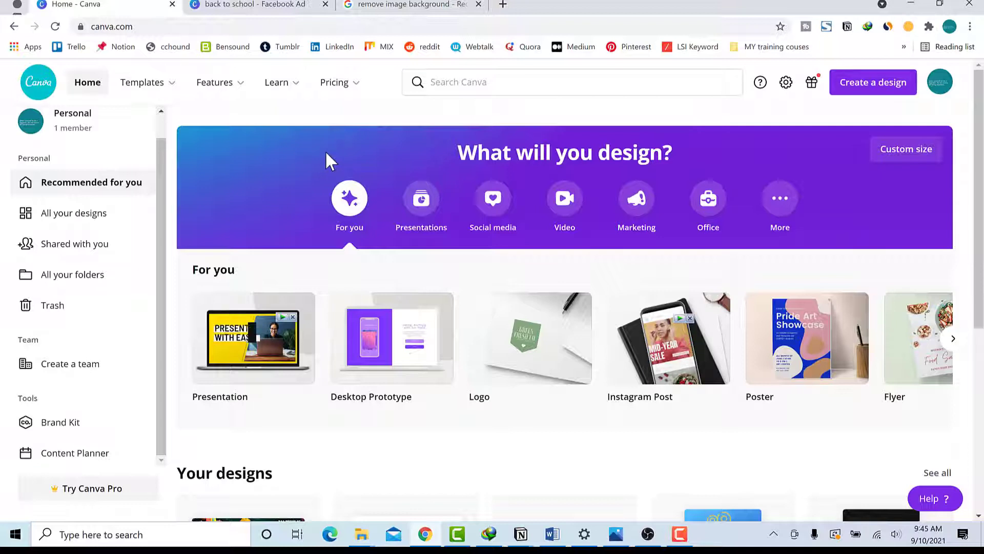
click(84, 216)
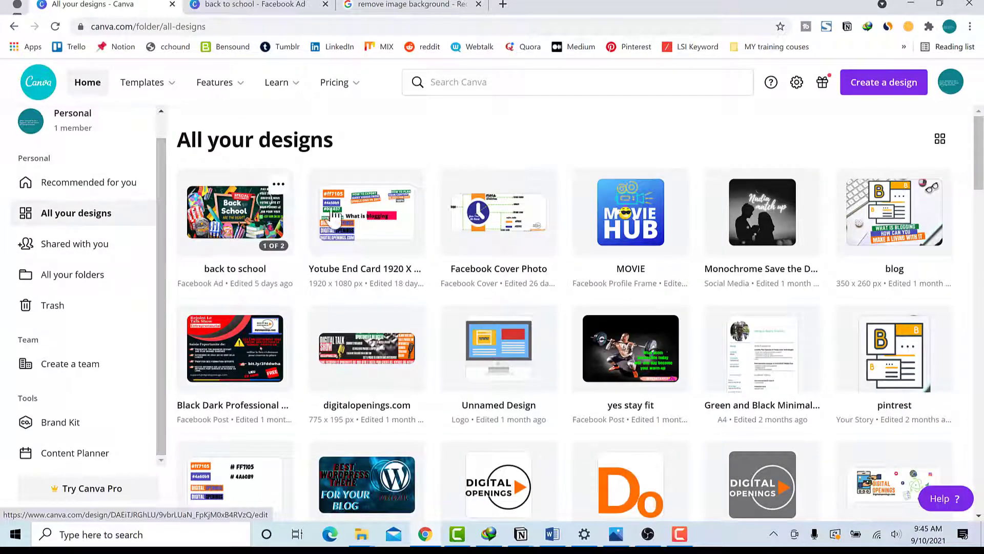
click(241, 215)
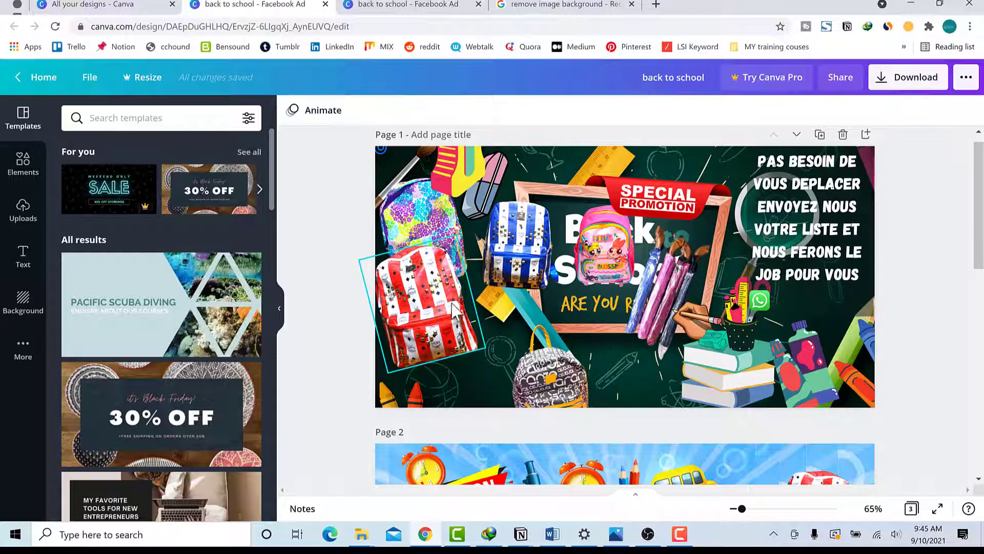
- Try Background Remover on the two-character image on page 3, and dismiss the Canva Pro offer
scroll(471, 340, down, 10)
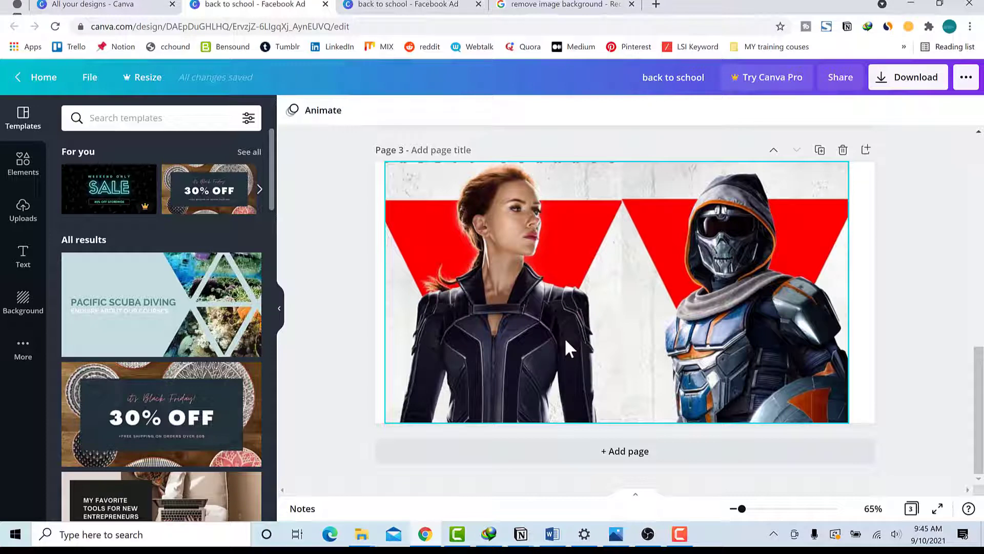
drag(564, 337, 574, 336)
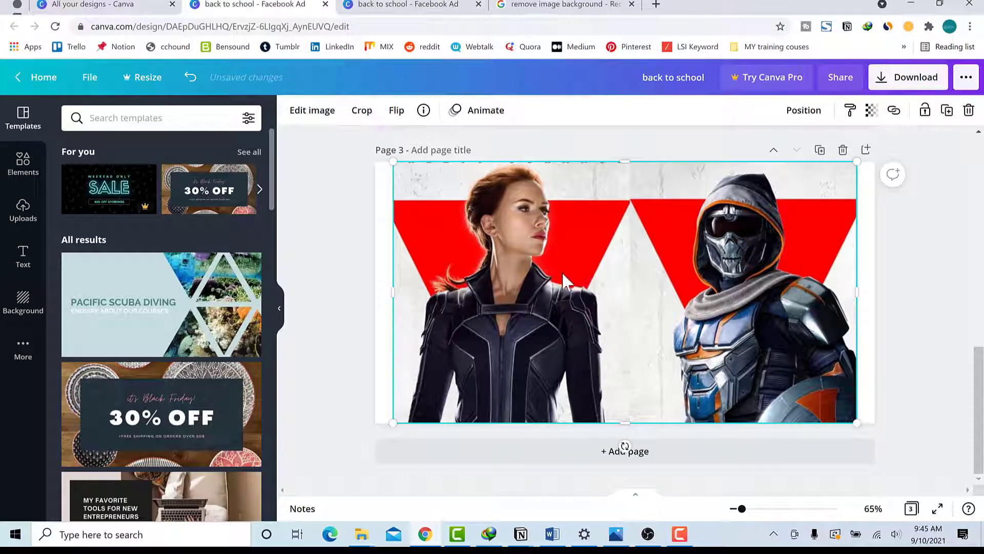
click(315, 119)
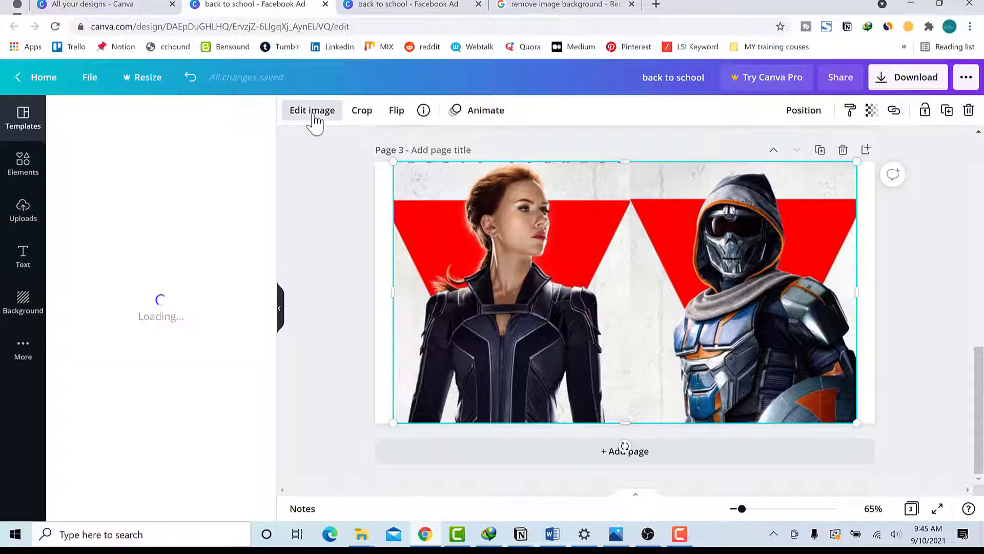
scroll(114, 336, down, 2)
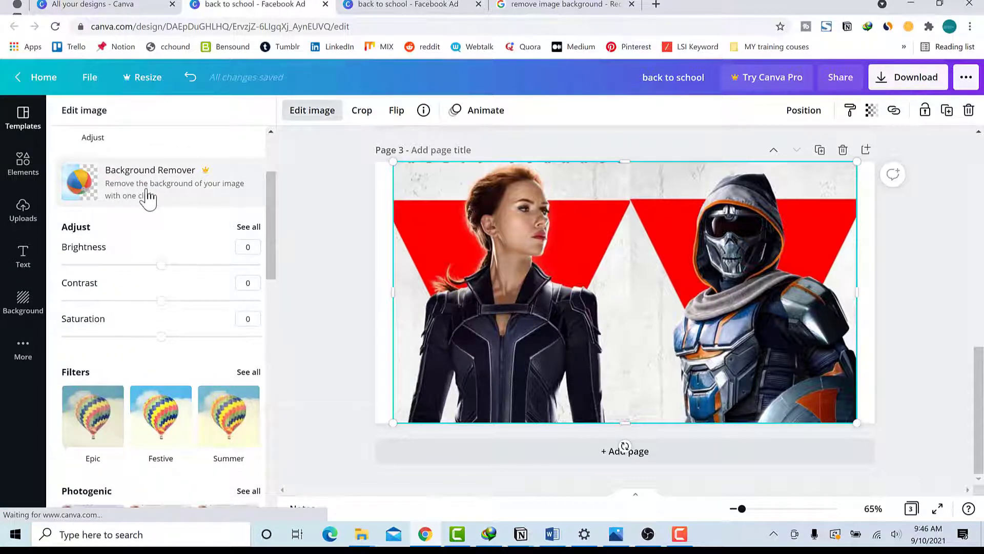
click(149, 195)
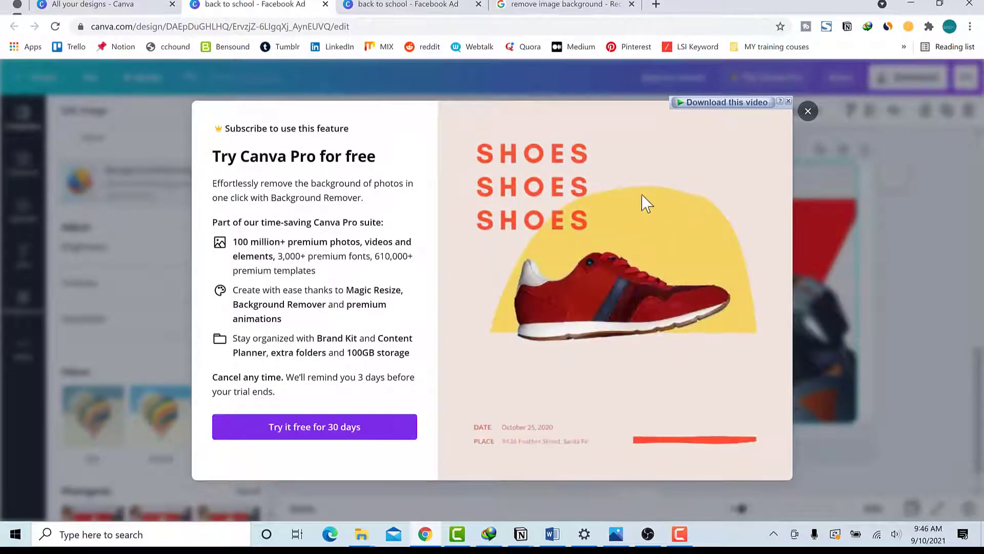
click(808, 111)
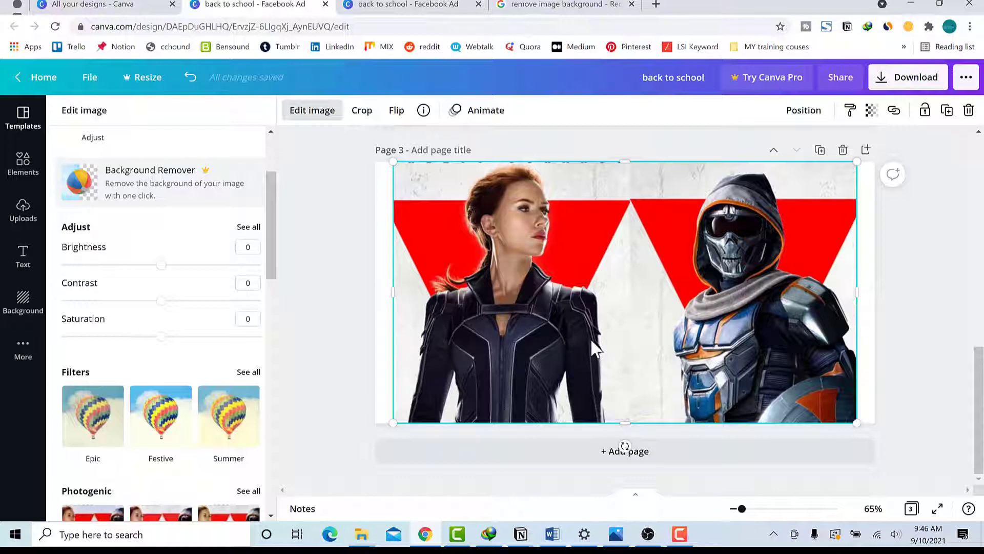
- On page 1, move the blue striped backpack to the lower-left area, and the red striped backpack and umbrellas onto the chalkboard
scroll(668, 352, up, 5)
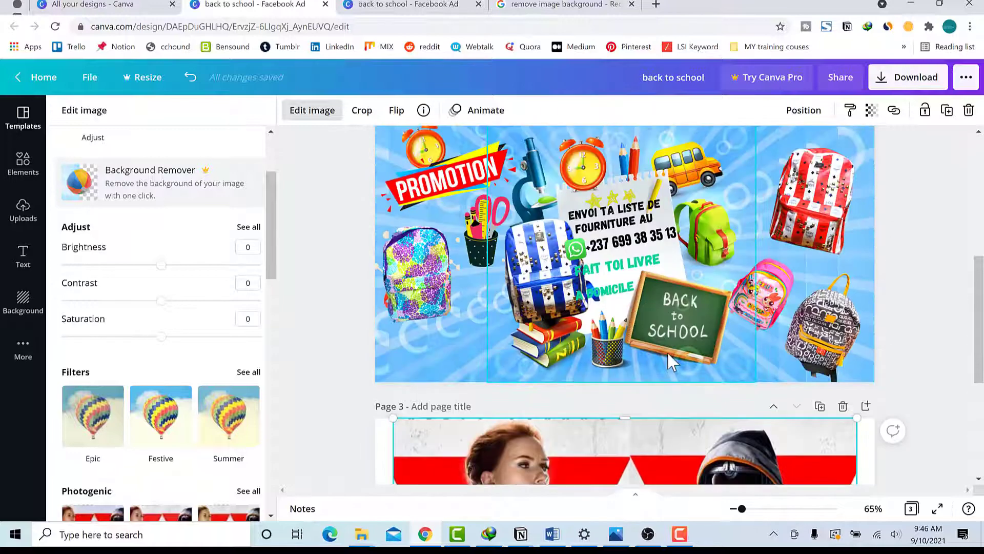
drag(580, 310, 460, 382)
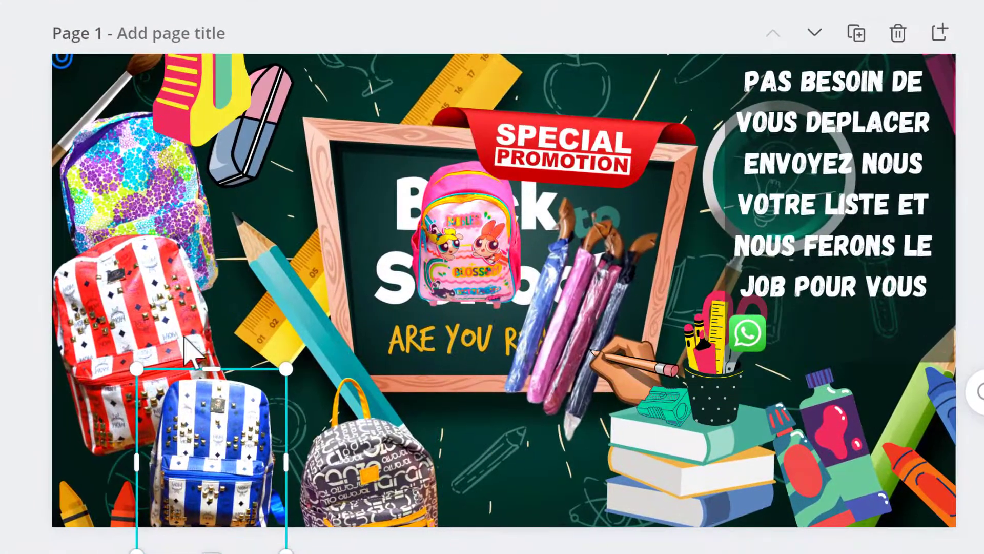
drag(432, 302, 668, 265)
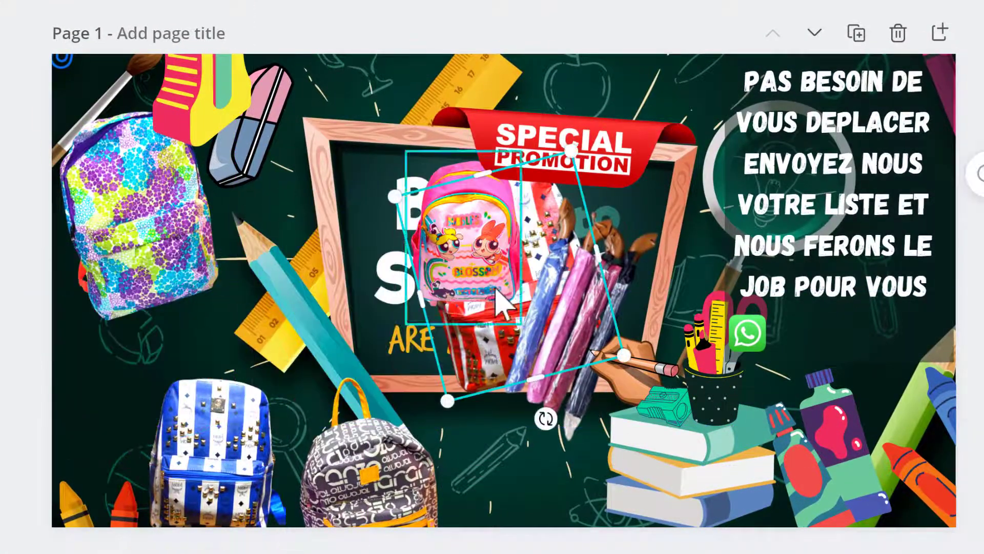
mouse_move(569, 341)
mouse_down()
mouse_move(405, 338)
mouse_move(359, 354)
mouse_move(448, 365)
mouse_up()
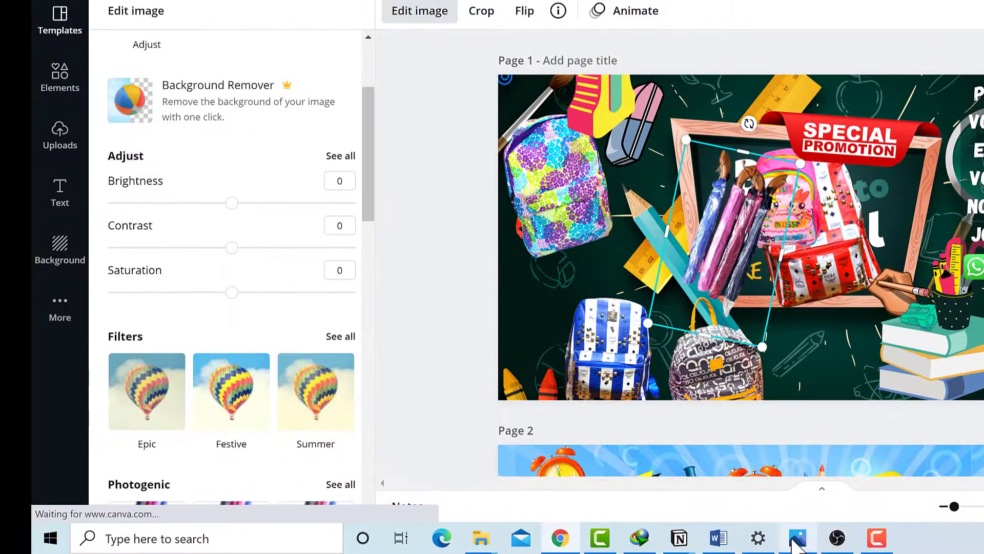
- Switch to Photos and browse the original umbrella and backpack pictures to examine their backgrounds
click(796, 538)
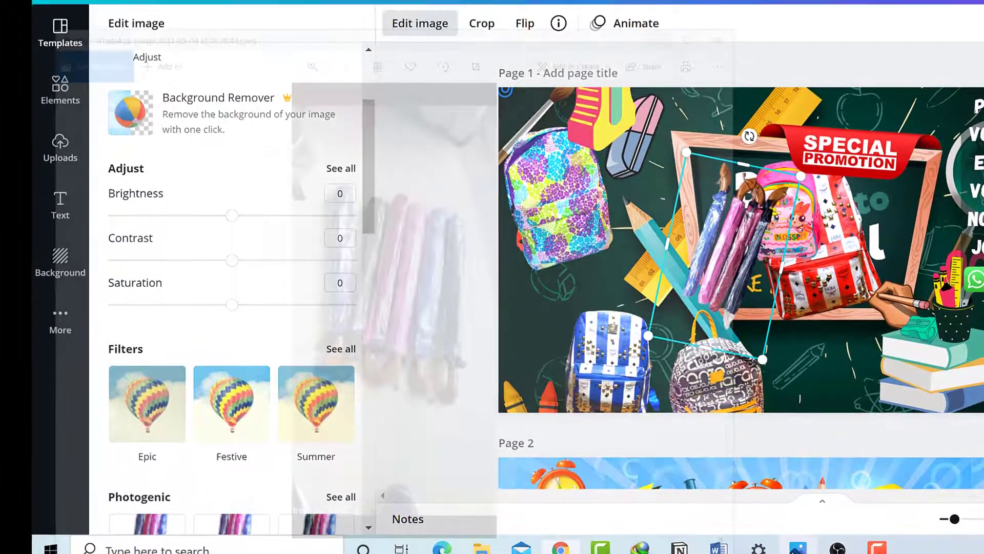
click(725, 298)
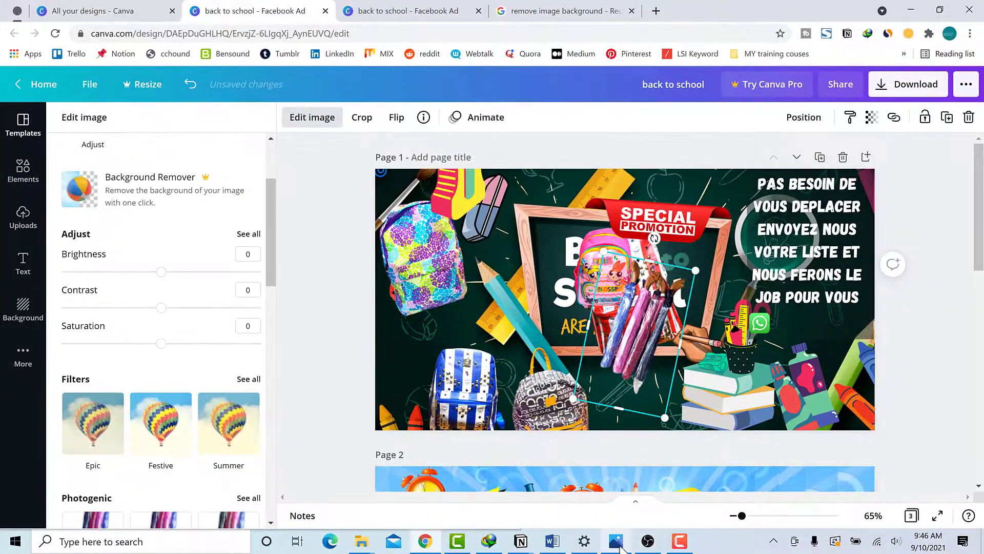
click(619, 546)
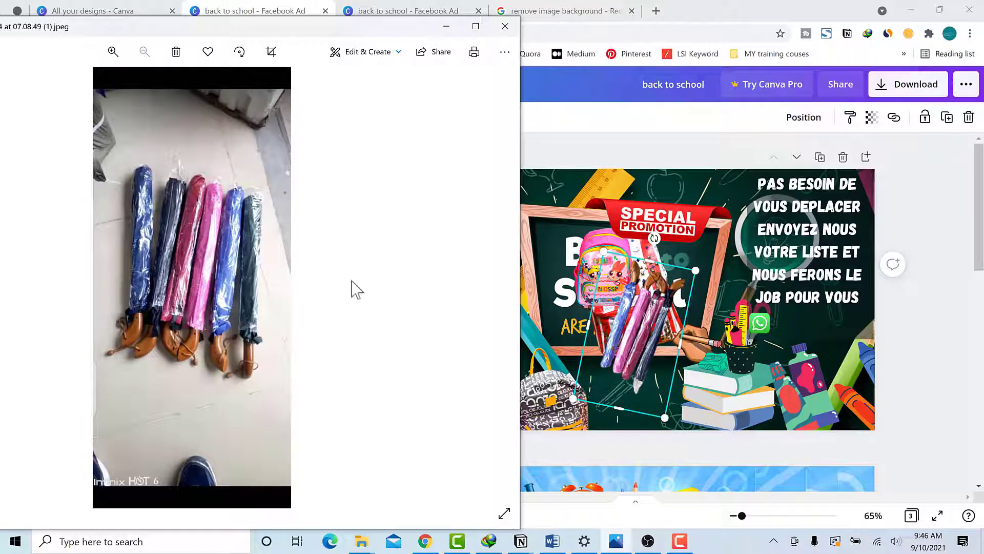
key(Right)
key(Right)
key(Right)
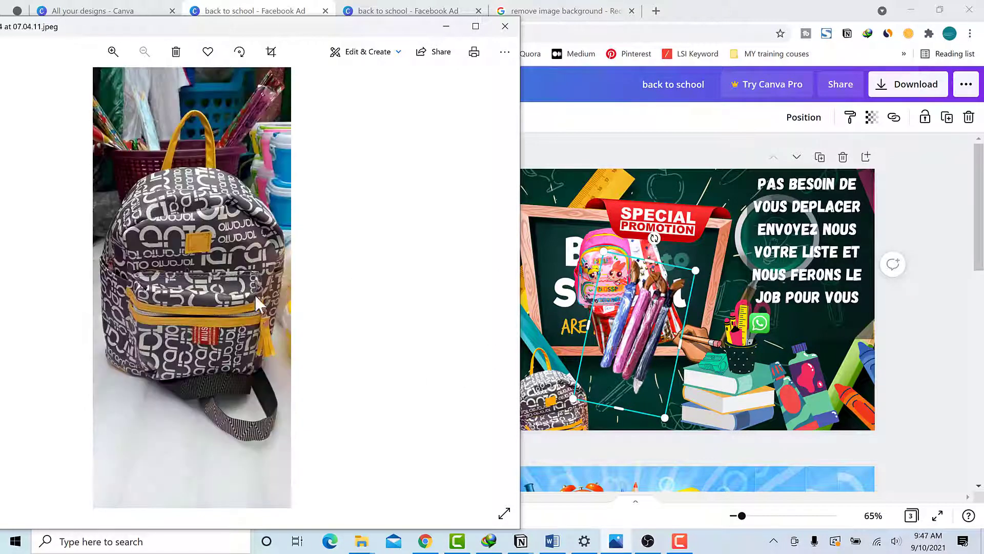
key(Right)
key(Right)
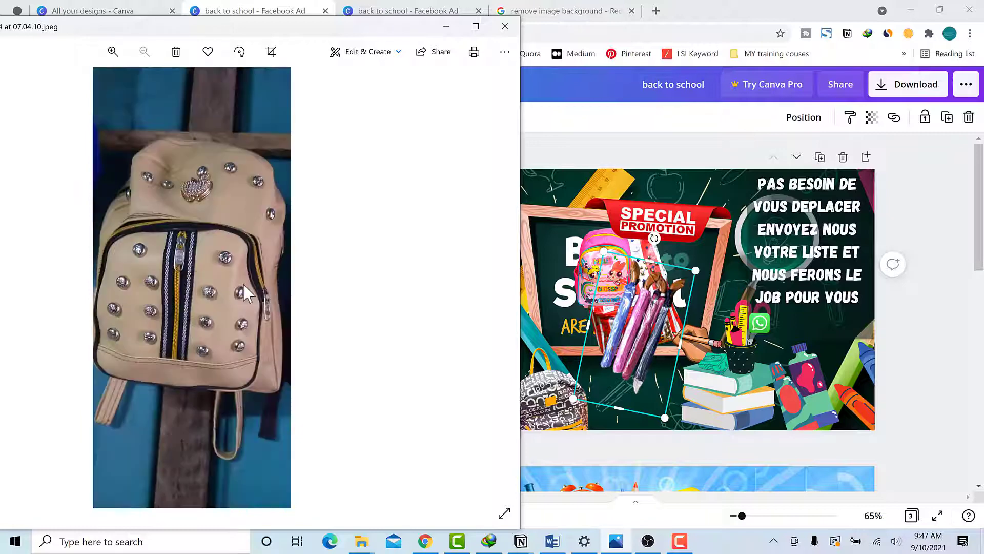
key(Right)
key(Right)
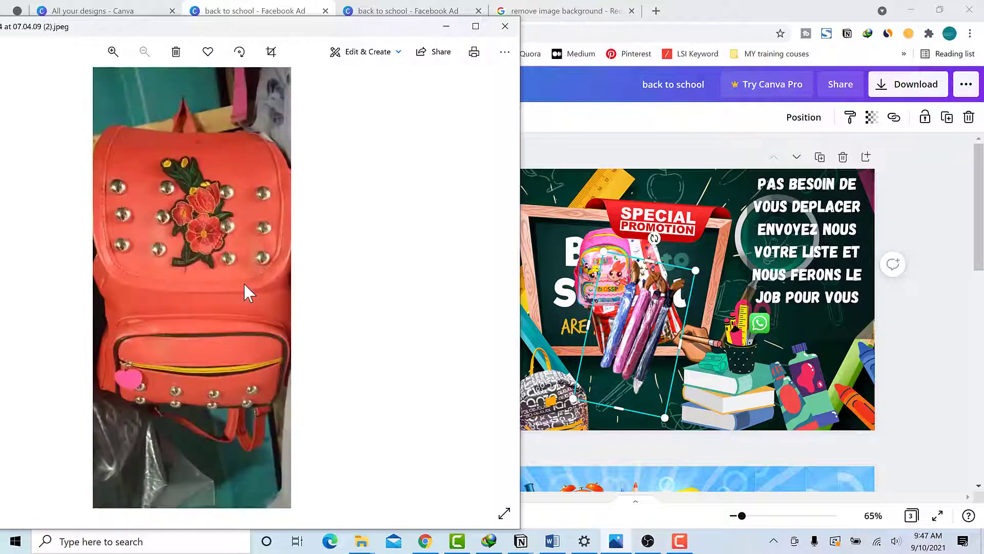
key(Right)
key(Right)
key(Right)
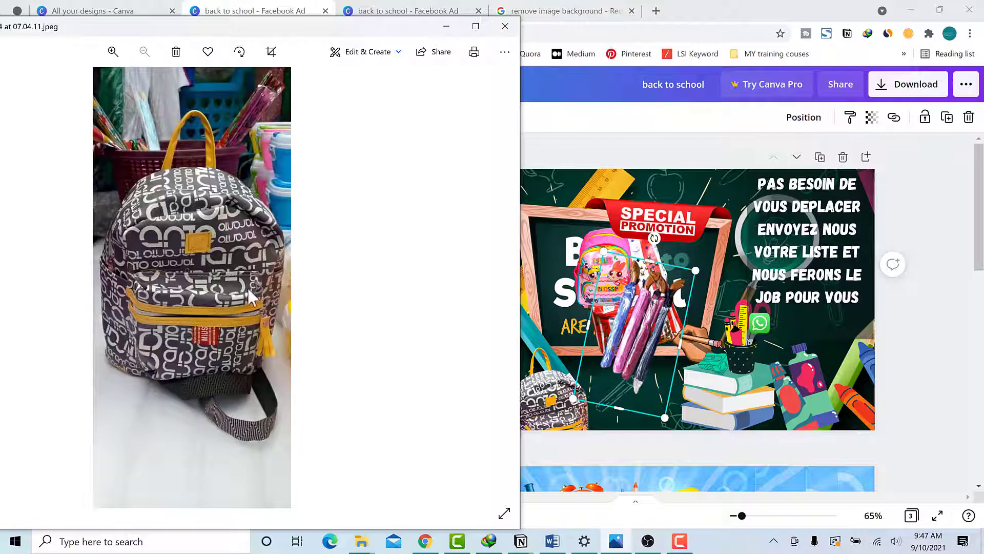
- Return to the Canva design and reposition the multicoloured and blue striped backpacks along the left side of page 1
click(555, 303)
drag(418, 269, 440, 313)
drag(482, 403, 526, 385)
drag(451, 308, 443, 260)
drag(505, 366, 431, 369)
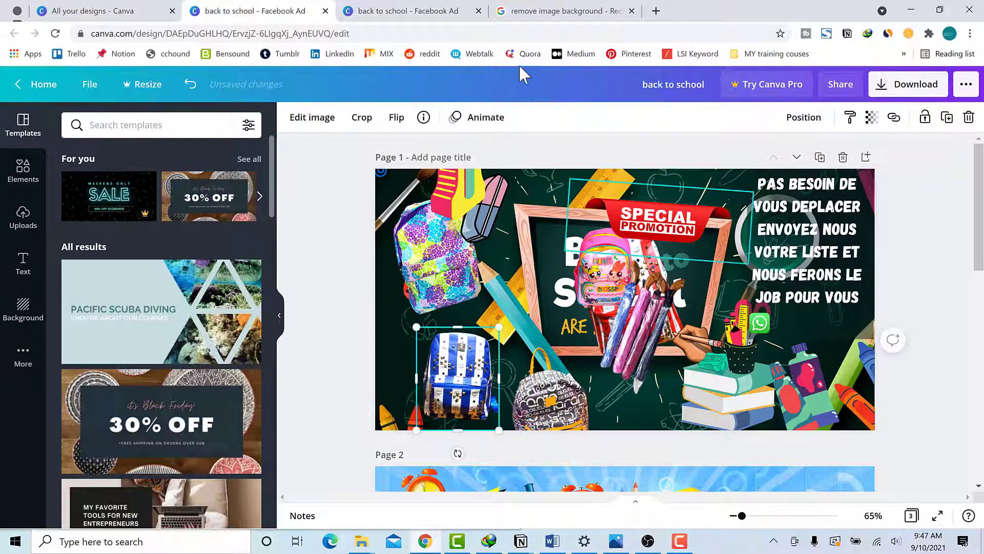
- Open the remove.bg website in a new browser tab
click(656, 10)
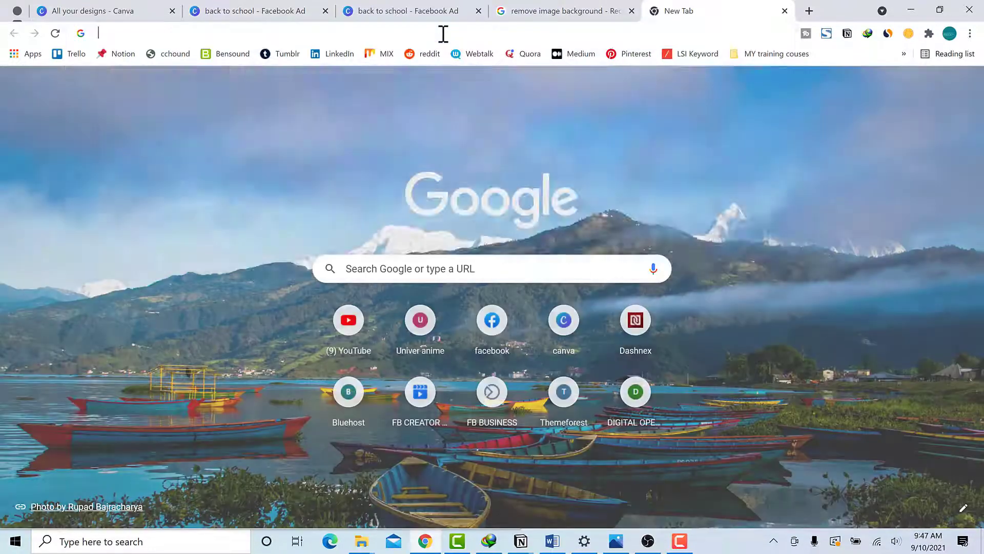
text(re)
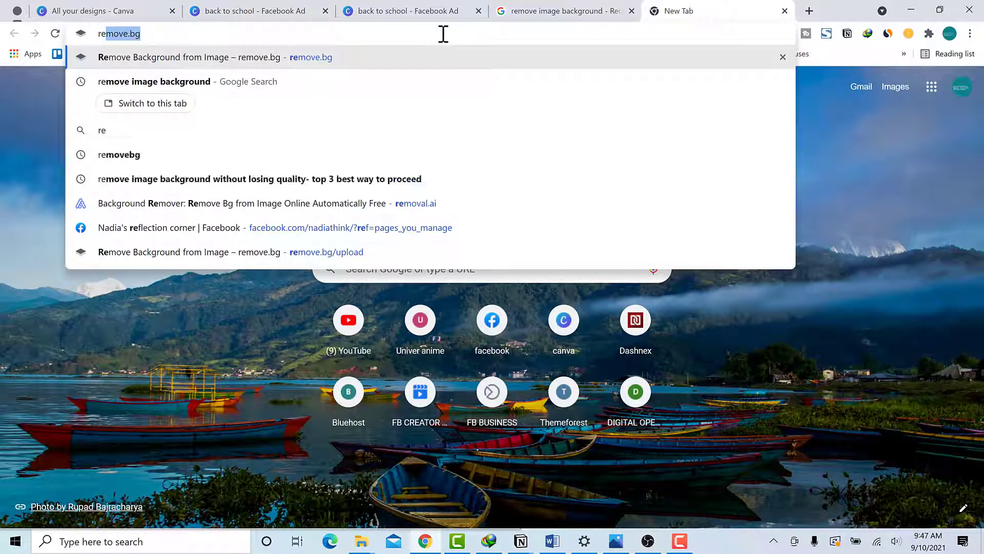
text(move.bg)
key(Return)
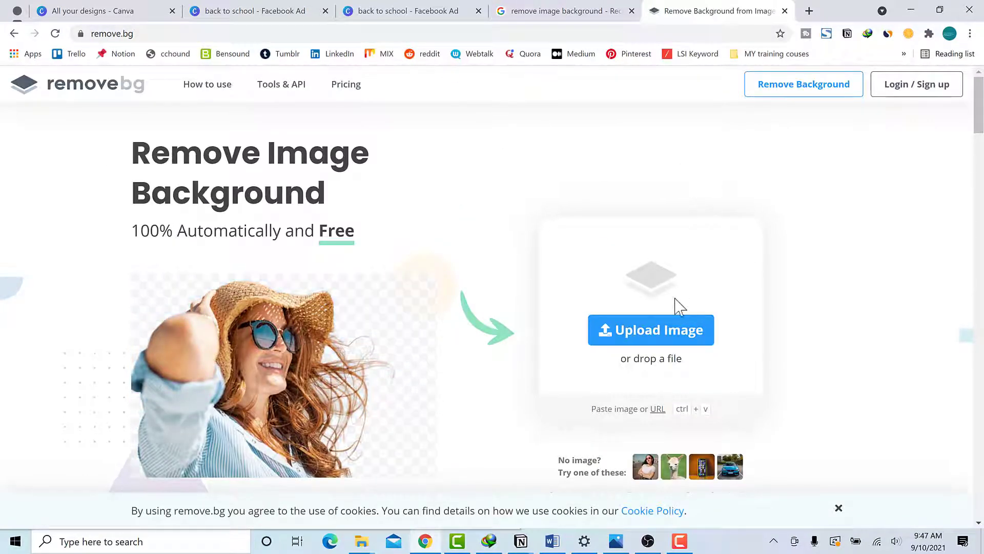
- Upload the "house" image from the tuto img folder for background removal, delete the older result and review the page
click(669, 339)
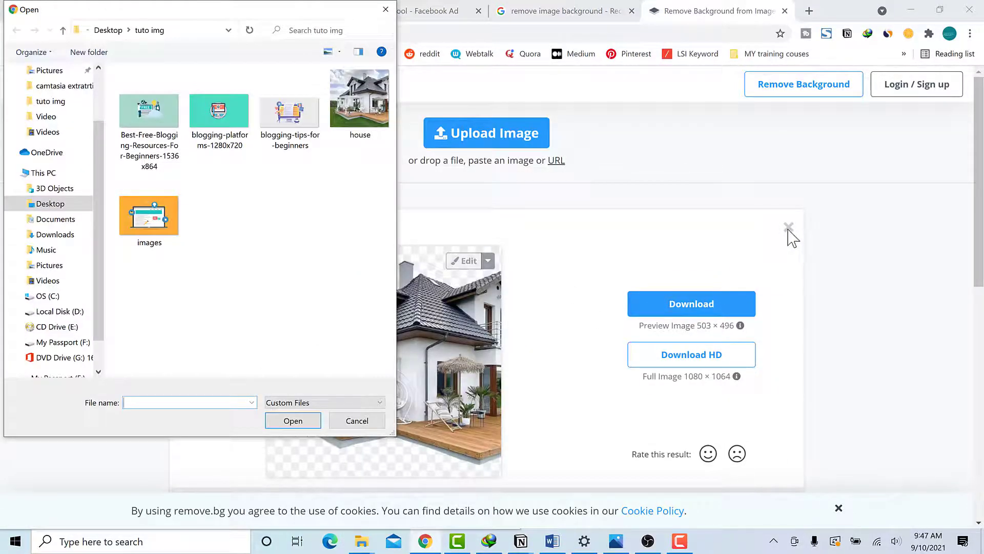
double_click(353, 106)
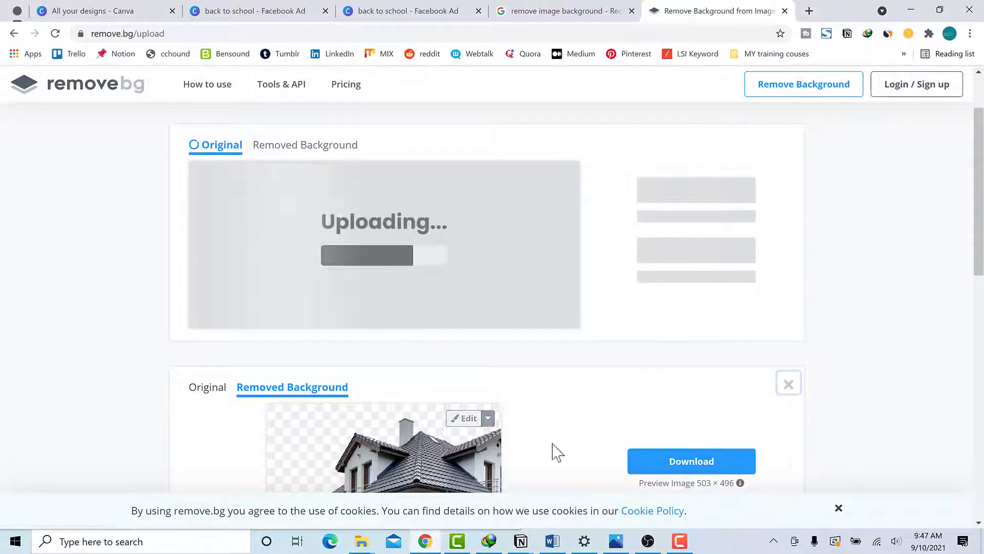
click(789, 384)
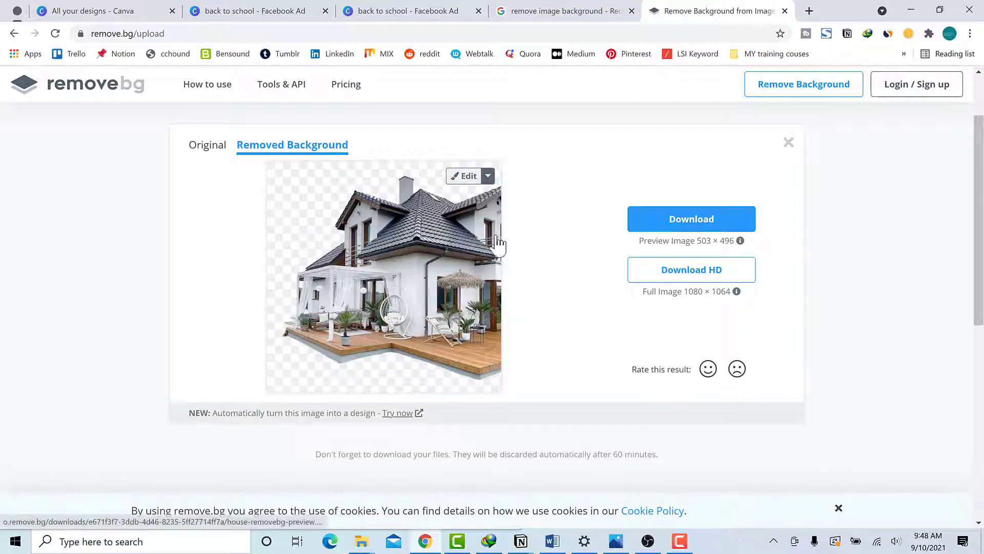
scroll(511, 269, down, 5)
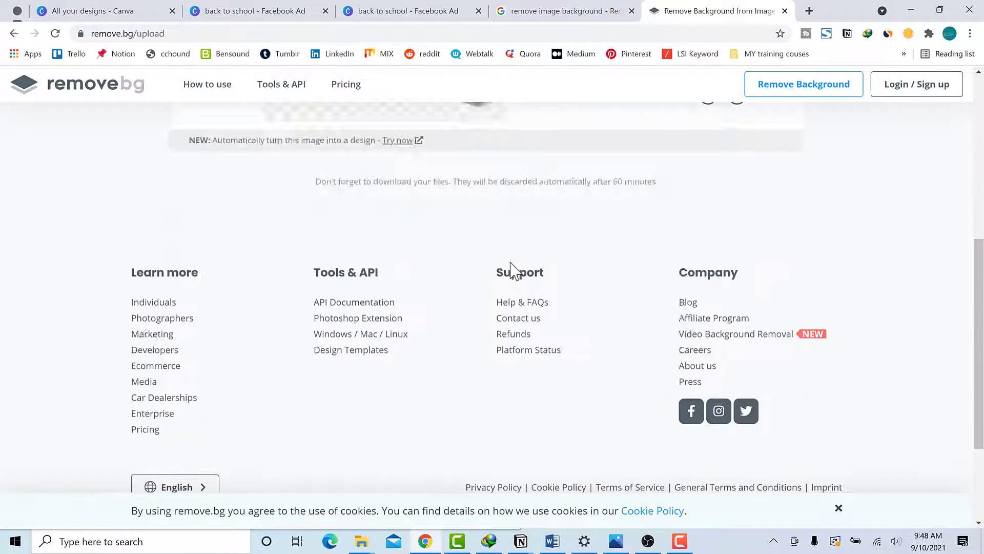
scroll(515, 264, up, 7)
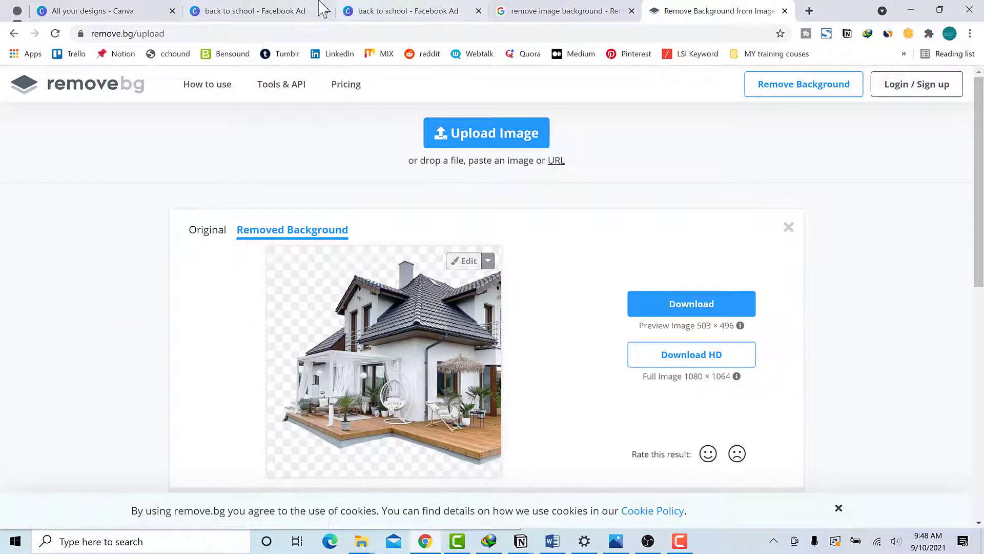
- Open the removal.ai result from the "remove image background" Google search in a new tab and switch to it
click(540, 13)
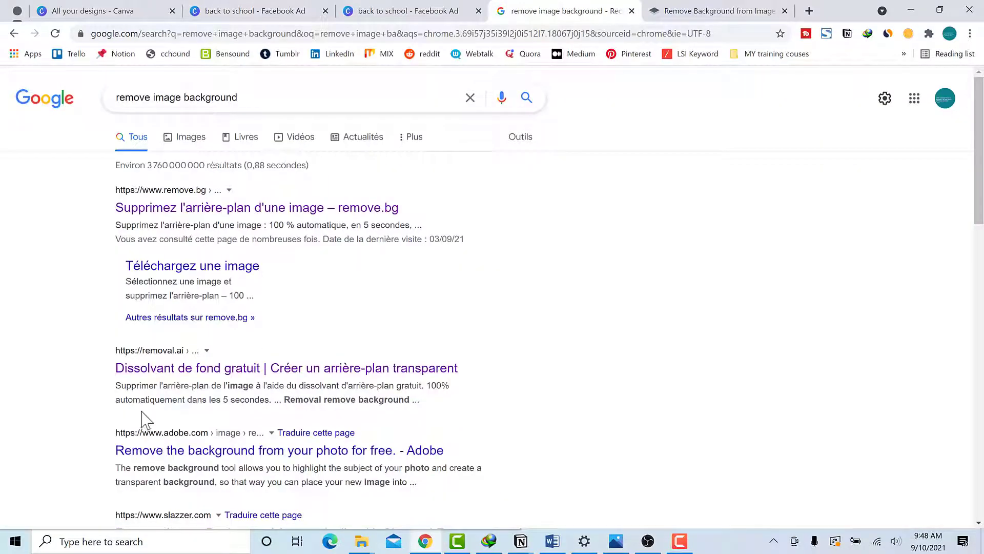
right_click(156, 371)
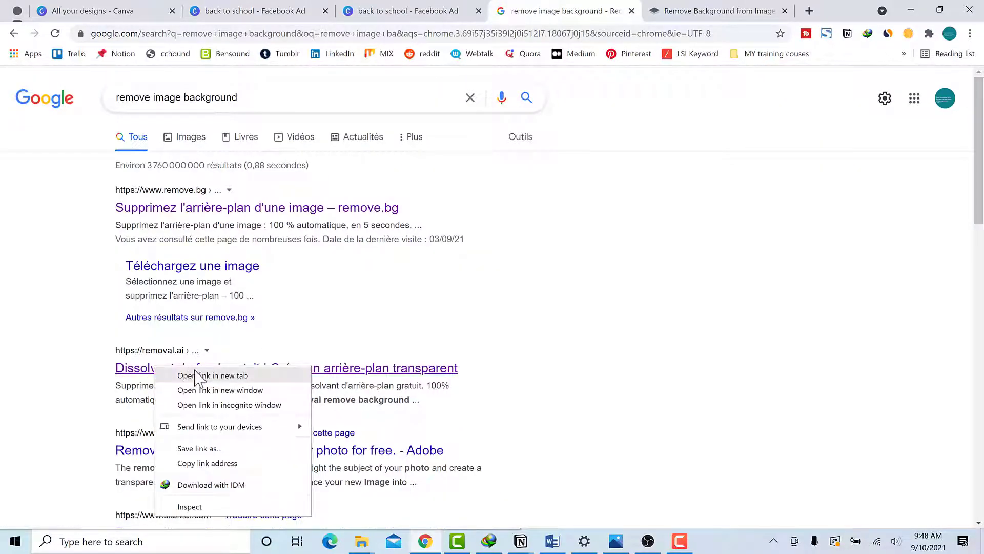
click(199, 375)
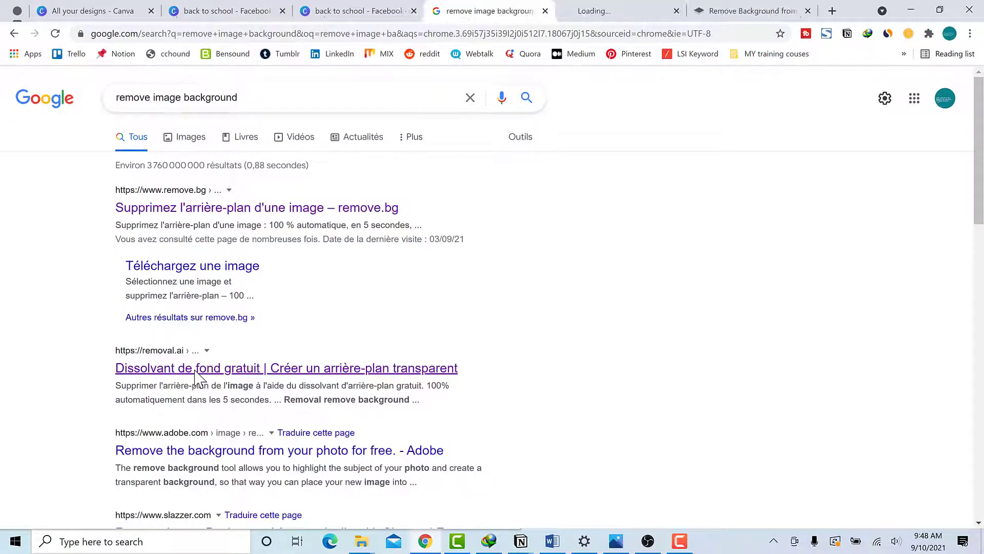
click(705, 10)
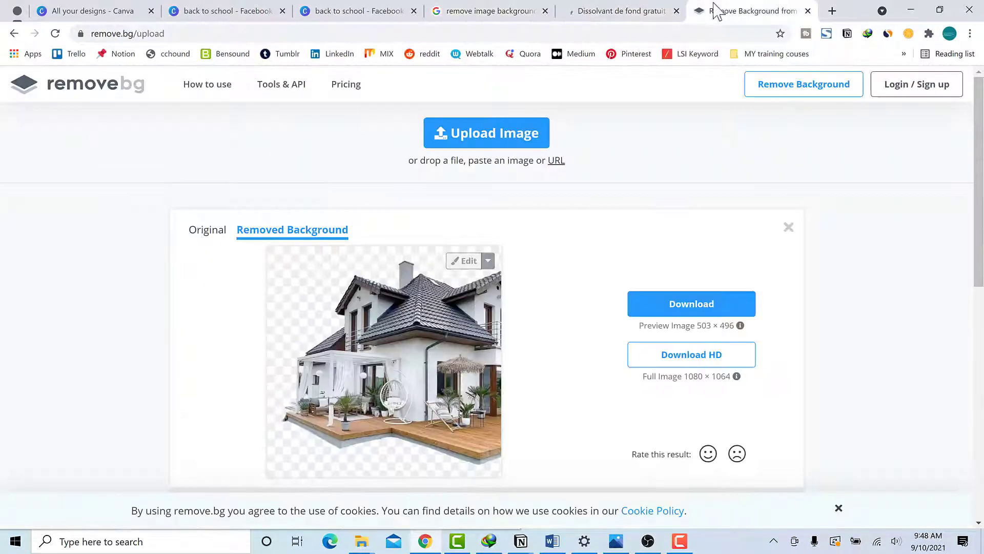
click(646, 10)
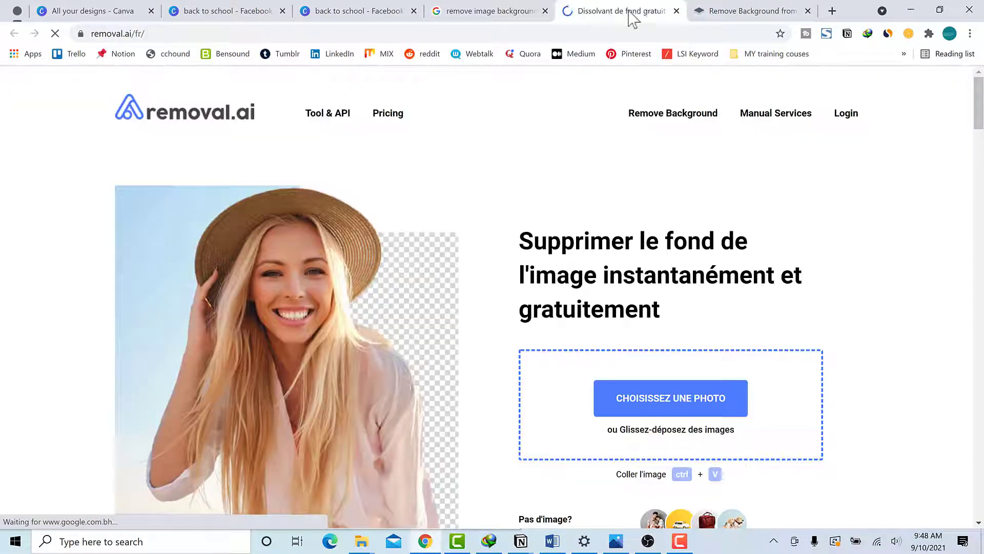
- Upload the "house" image from the tuto img folder to removal.ai for background removal
click(657, 402)
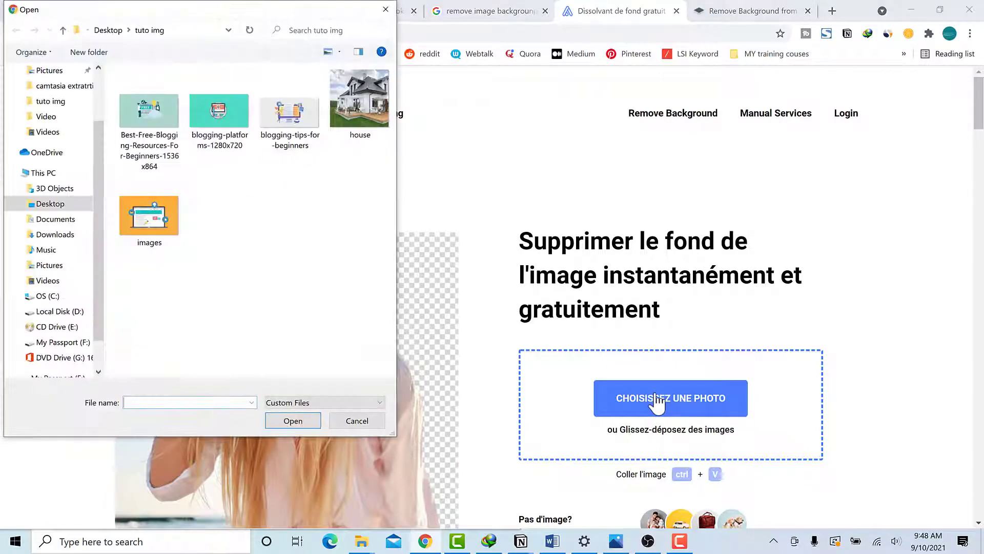
double_click(354, 92)
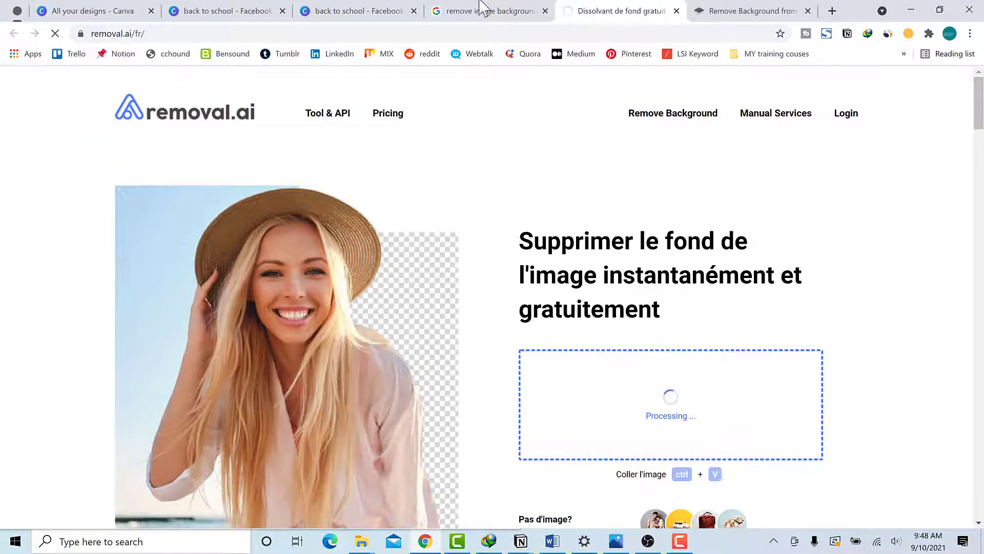
- Return to the "remove image background" Google results and open the PhotoScissors and Clipping Magic results in new tabs
click(477, 12)
scroll(159, 462, down, 3)
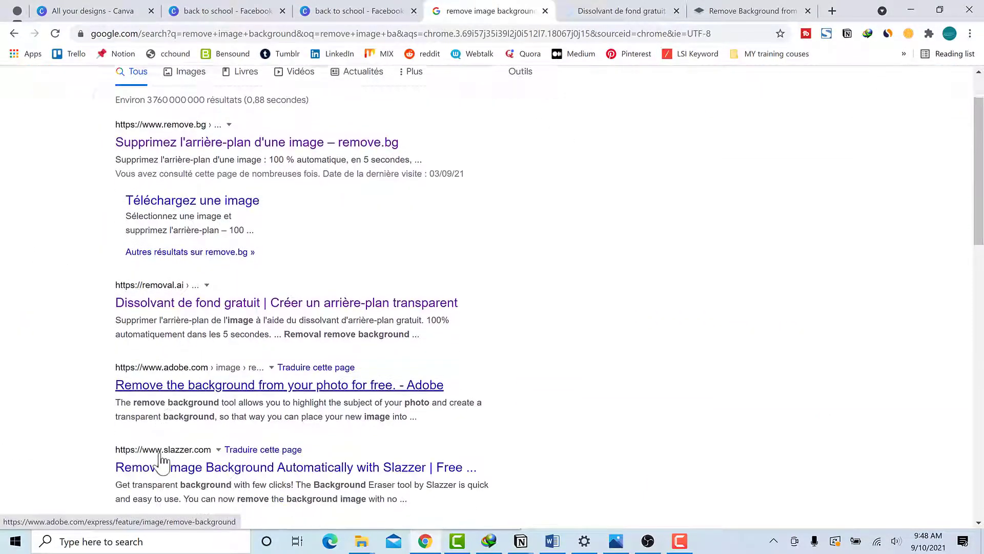
scroll(160, 457, down, 3)
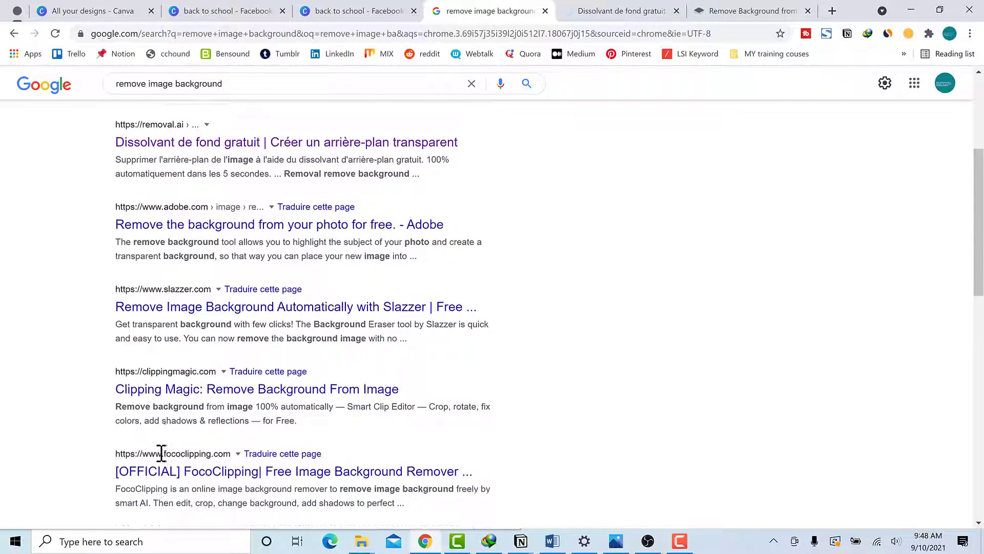
scroll(169, 449, down, 1)
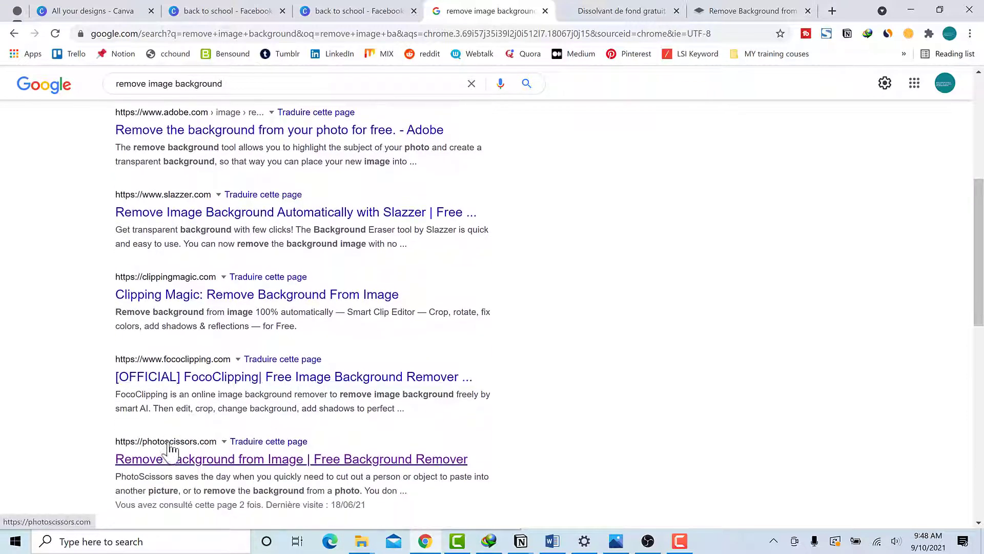
right_click(171, 453)
click(206, 307)
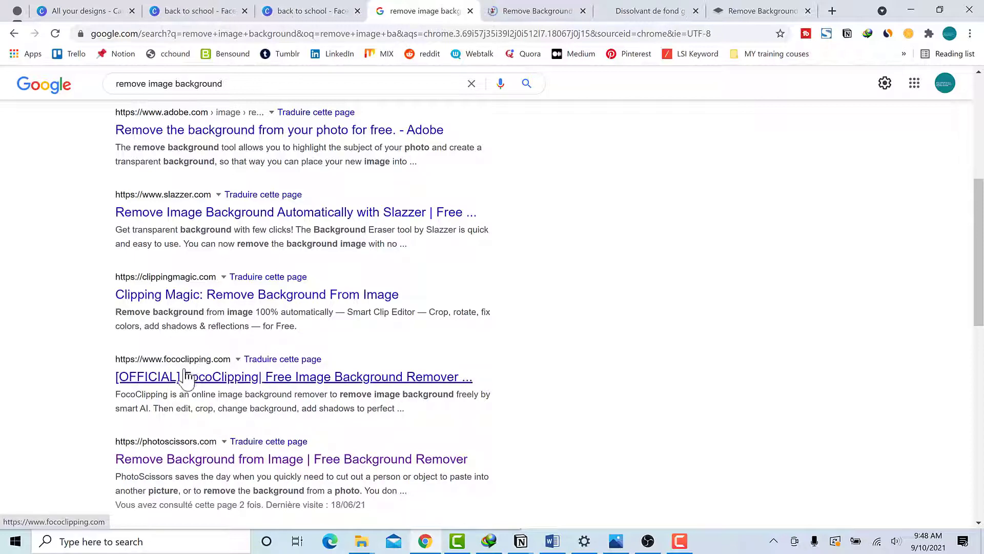
right_click(172, 281)
click(217, 291)
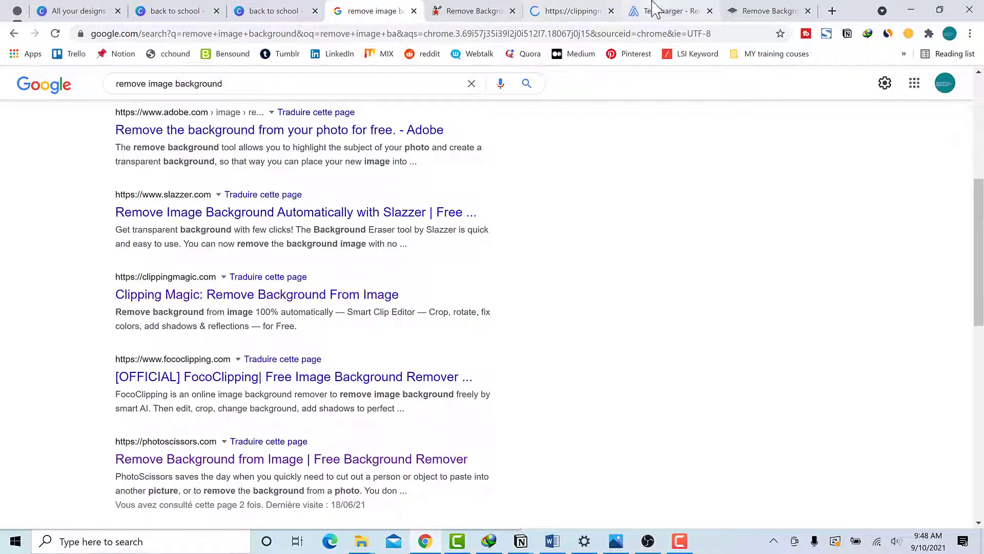
- Check the removal.ai processing, and upload the "house" image to Clipping Magic for background removal
click(661, 9)
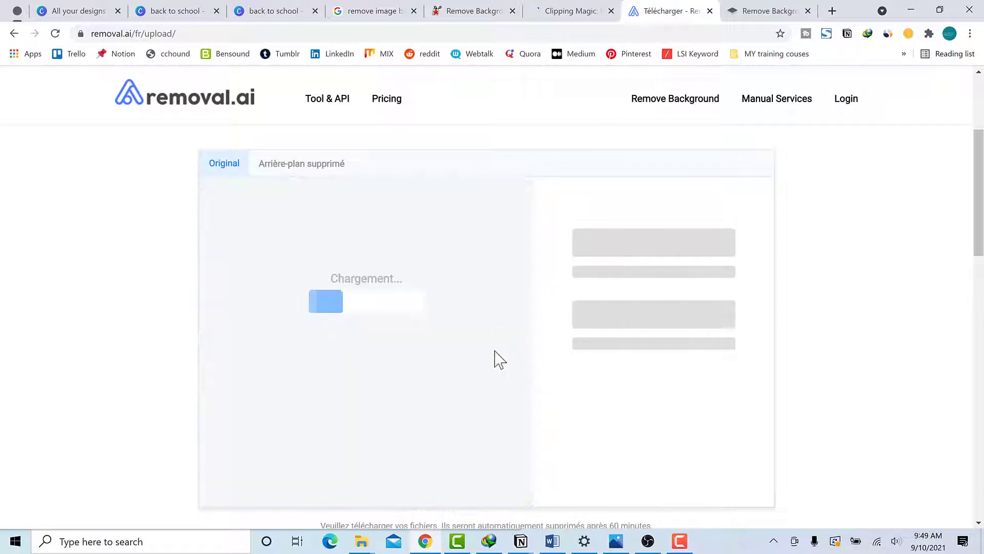
scroll(496, 359, down, 1)
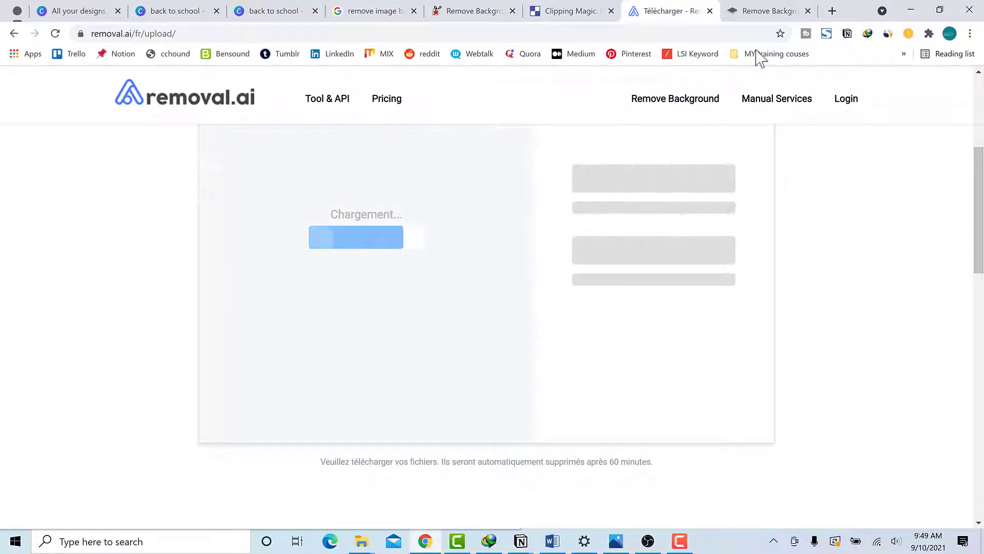
click(562, 8)
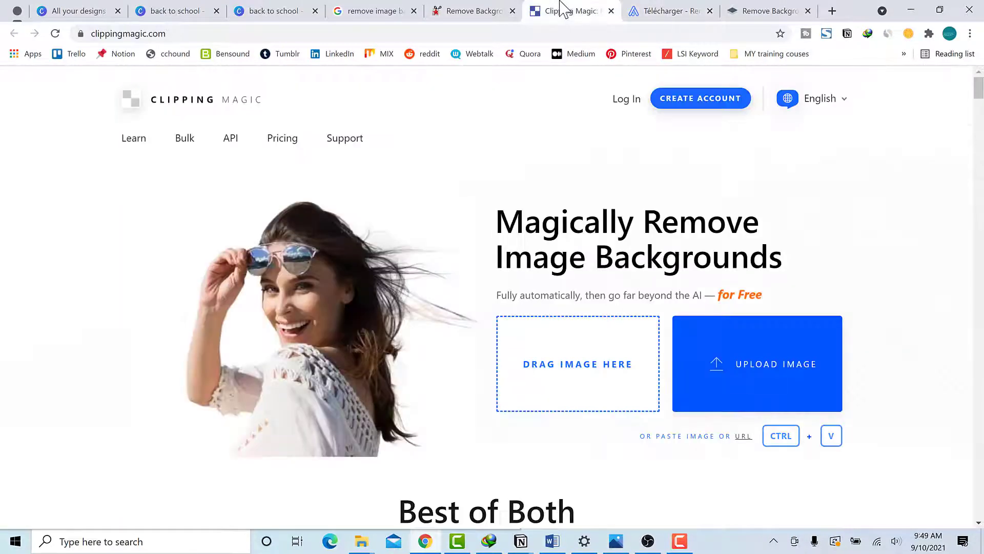
click(718, 354)
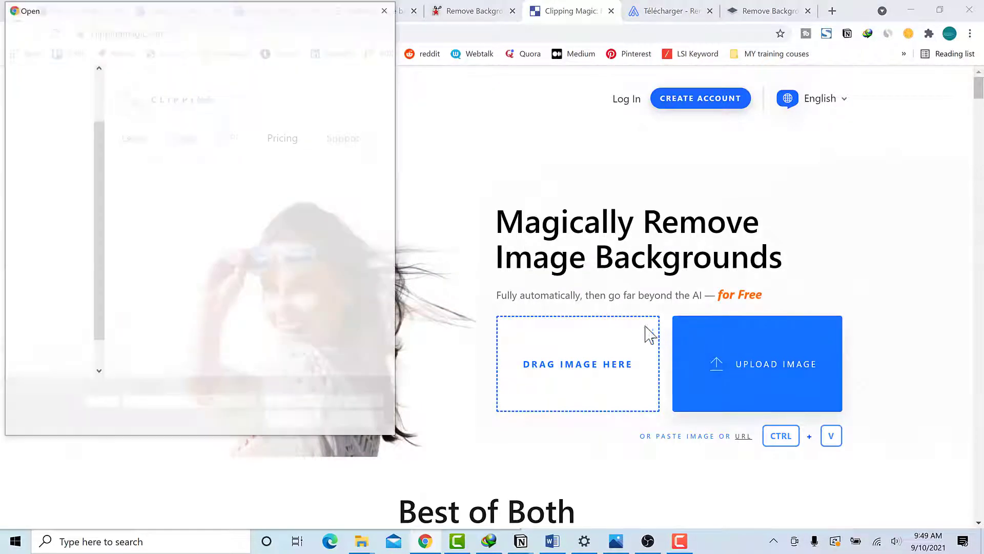
click(359, 103)
double_click(354, 109)
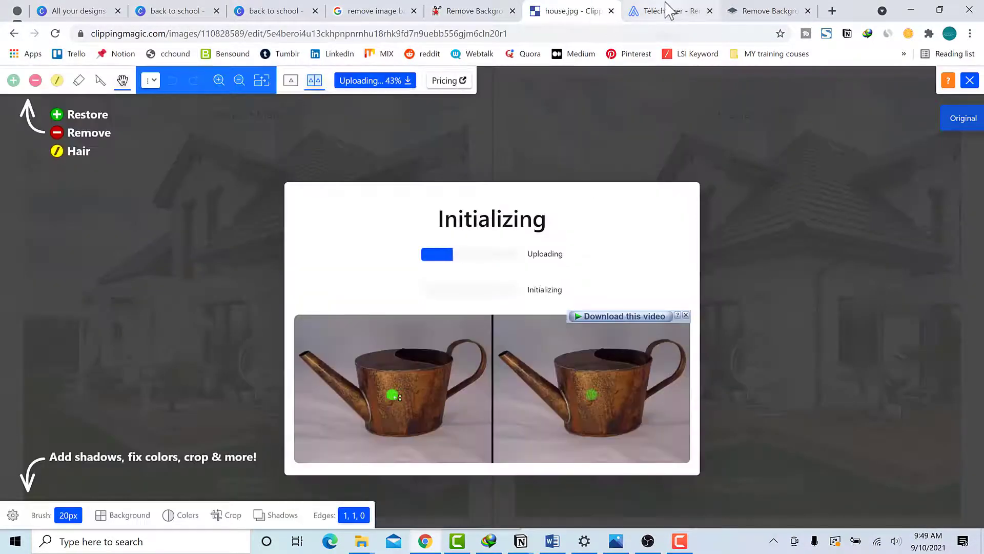
- Check removal.ai again, and upload the "house" image to PhotoScissors for background removal
click(666, 10)
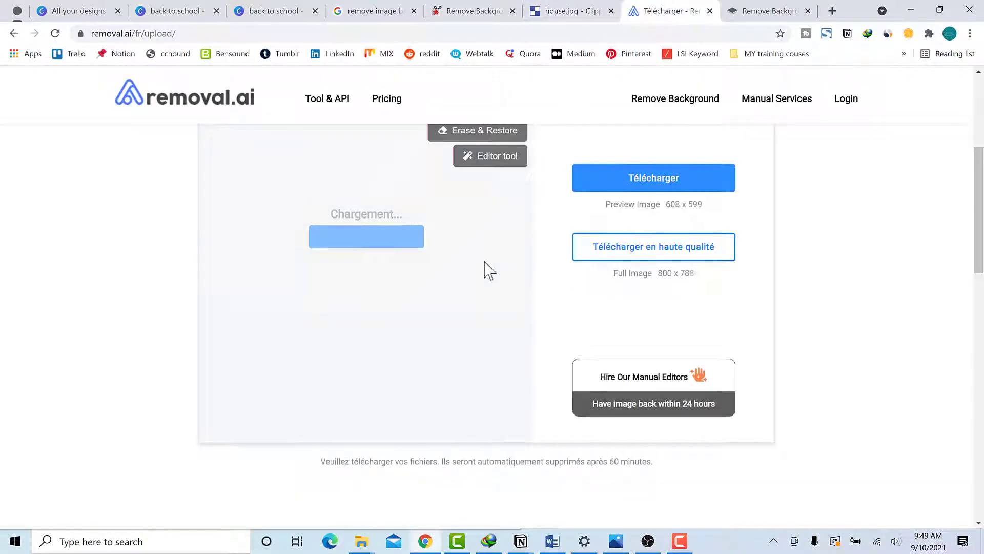
click(482, 9)
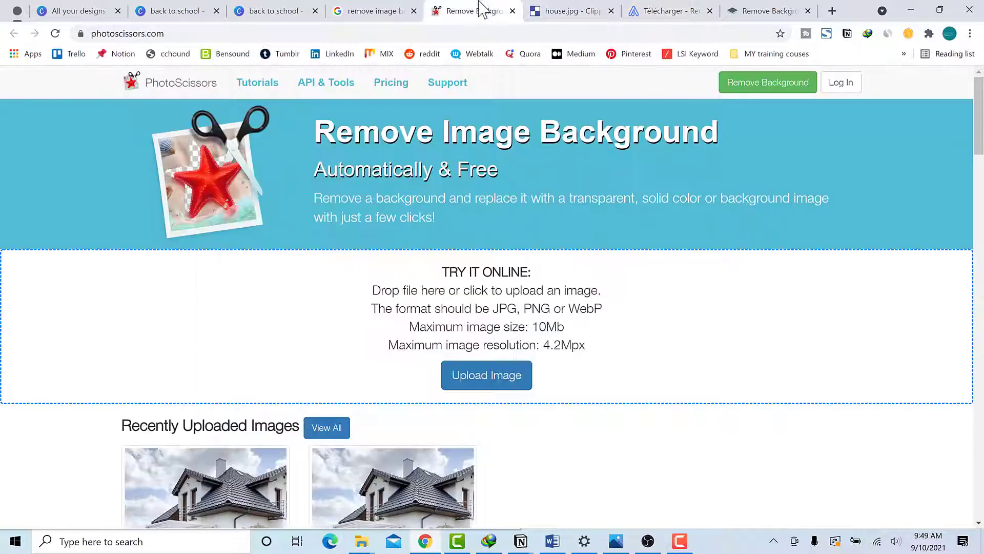
click(470, 390)
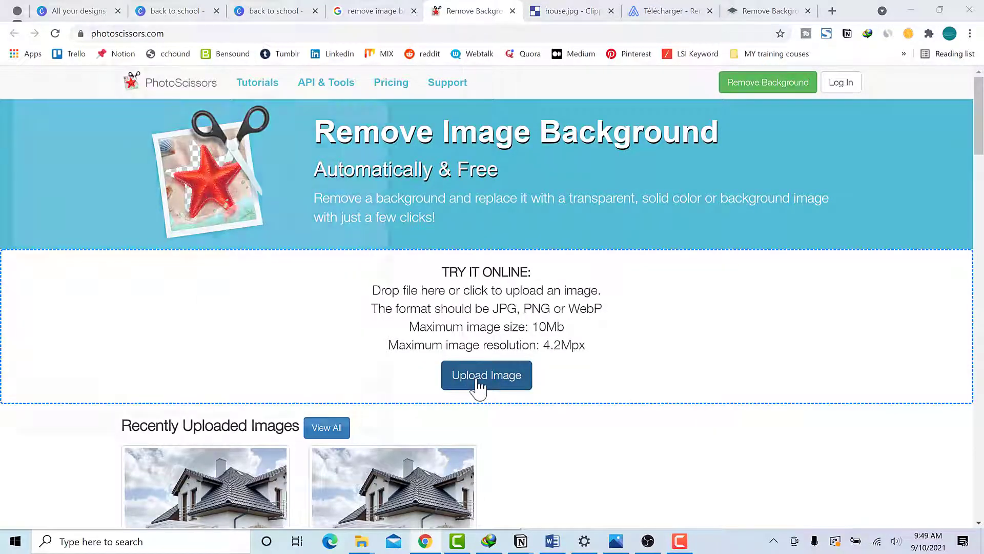
double_click(361, 110)
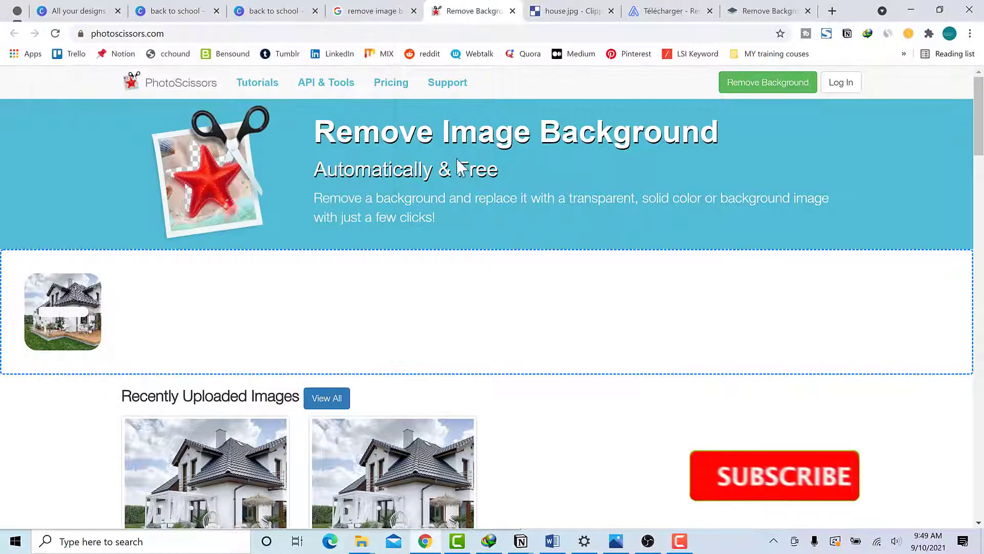
- Examine the house cutout preview in the Clipping Magic editor
click(582, 10)
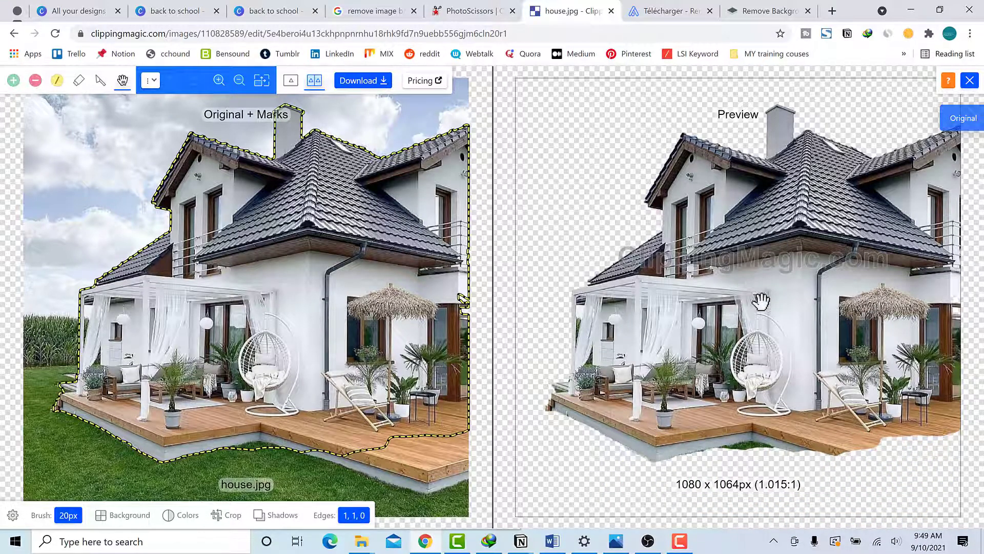
scroll(640, 437, down, 5)
scroll(672, 404, up, 6)
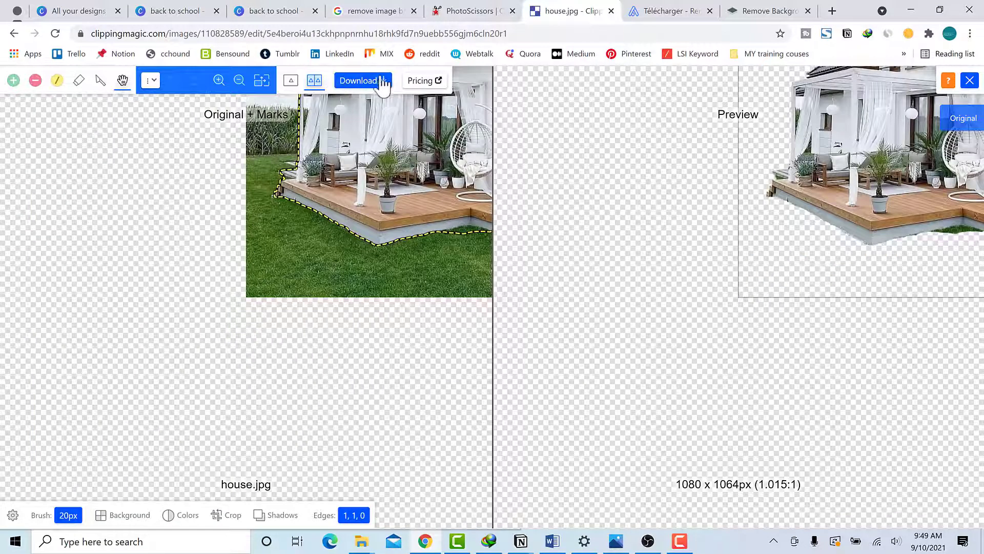
- Open the Clipping Magic download page, review the Light, Standard and Pro subscription plans, and close the tab
click(358, 80)
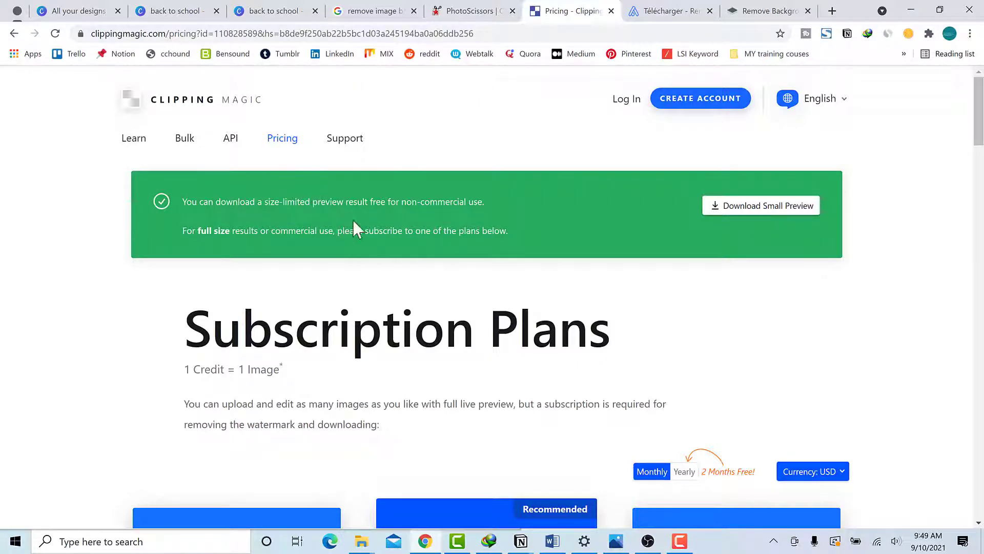
scroll(778, 252, down, 7)
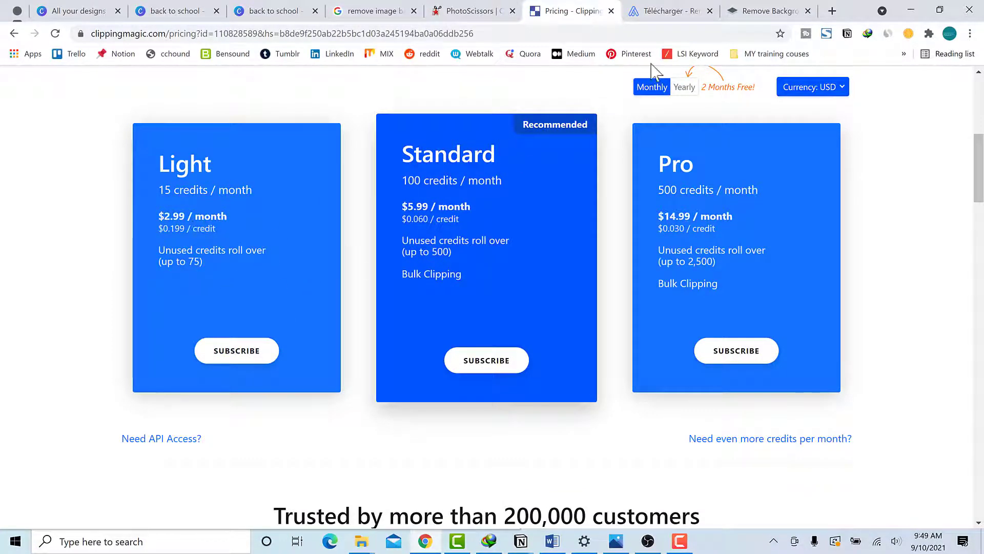
click(611, 11)
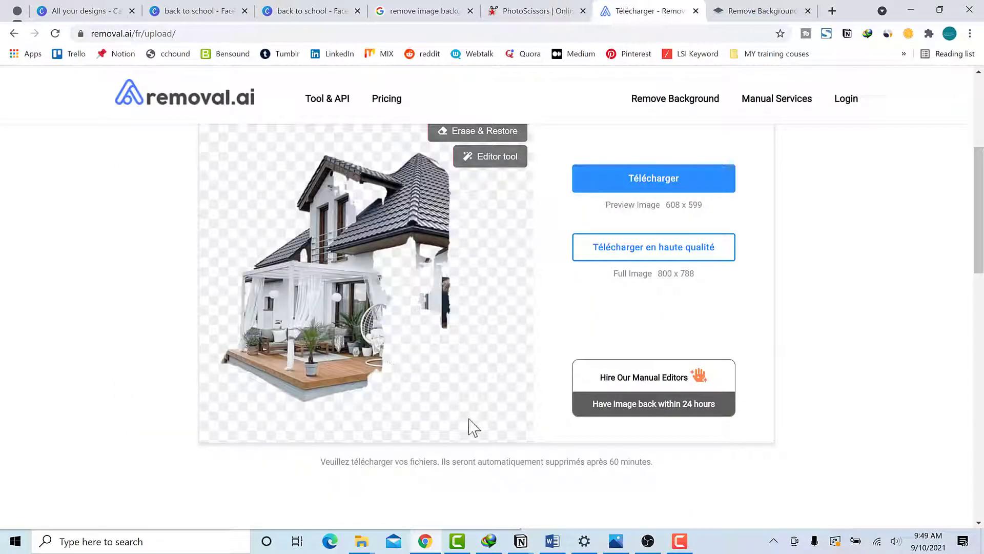
- Open the removal.ai result's 608 x 599 preview image in the Editor tool, inspect the house cutout and close the tab
scroll(476, 382, up, 2)
scroll(470, 343, down, 1)
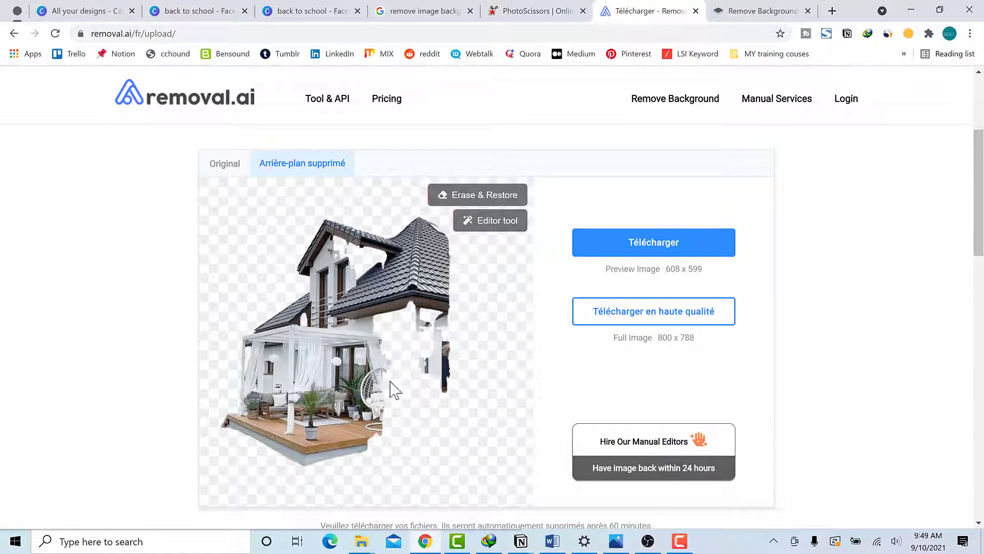
click(492, 225)
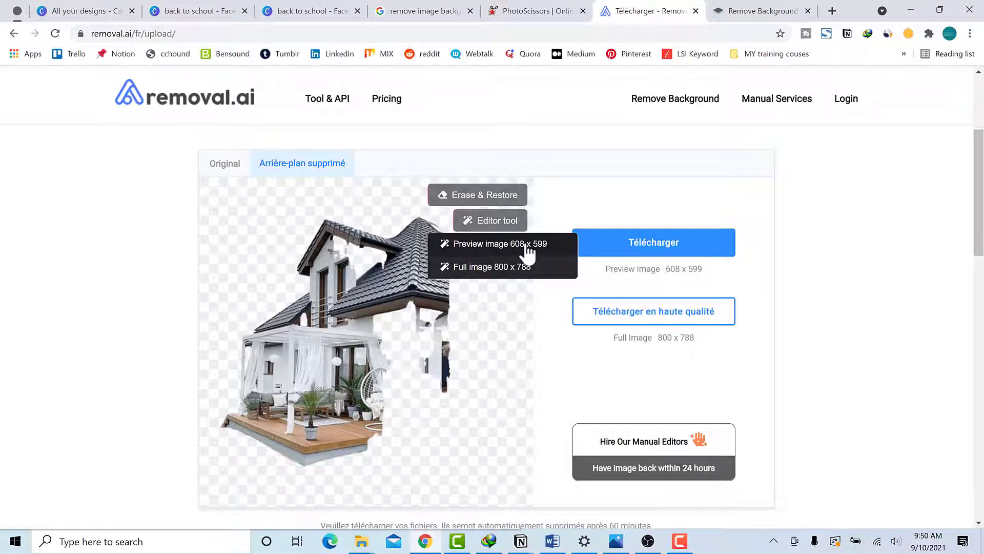
click(468, 250)
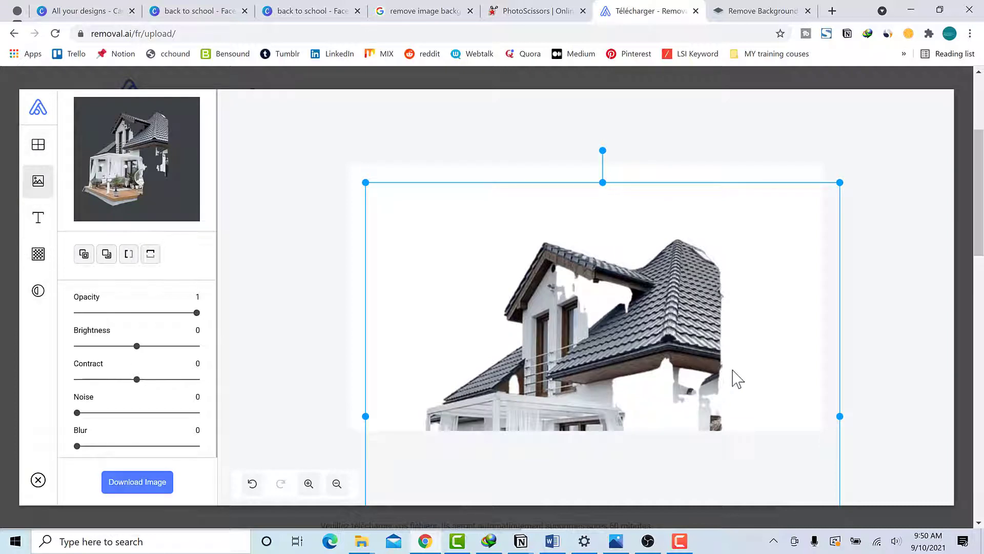
scroll(708, 282, down, 3)
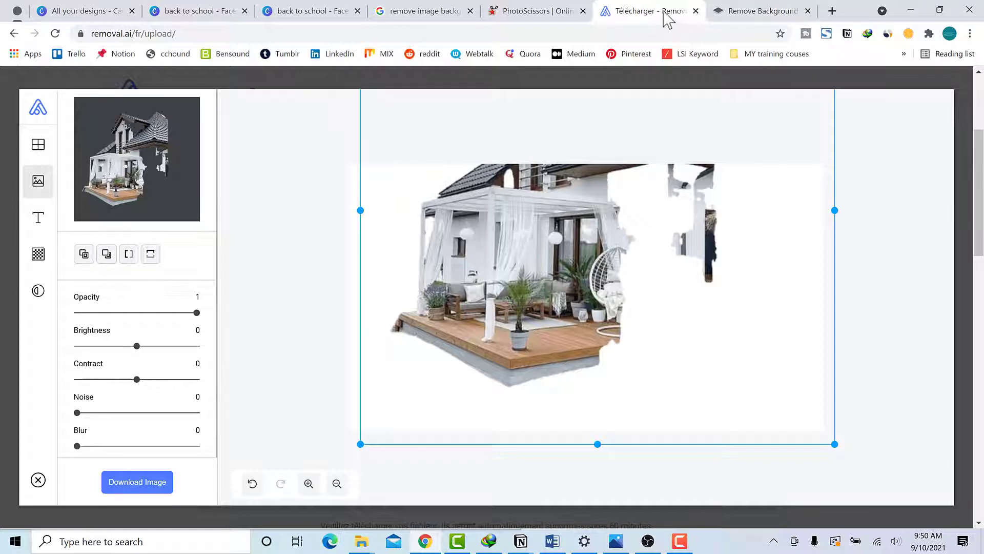
click(695, 11)
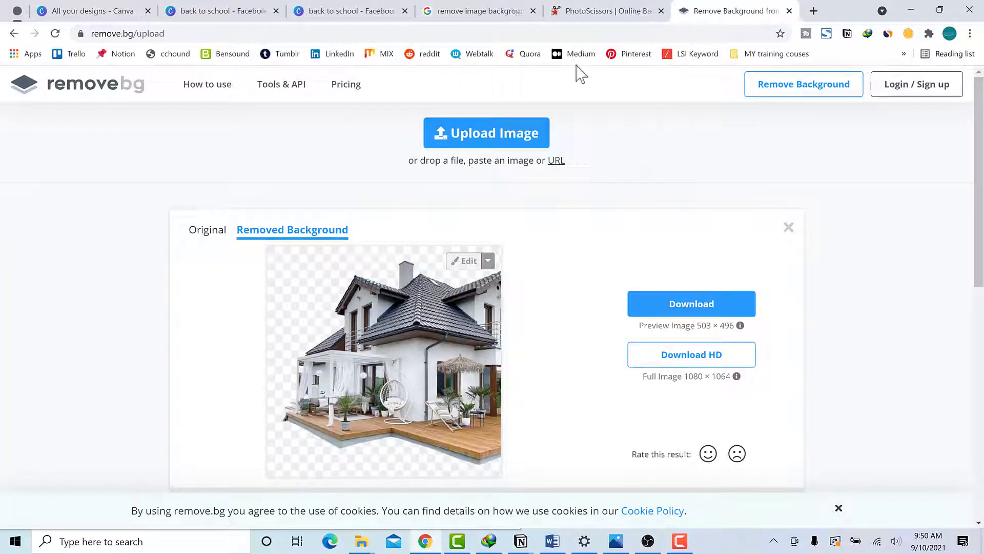
- Refine the PhotoScissors cutout with green foreground marks on the house's right wall and deck corner and yellow marks above the right roof
click(603, 10)
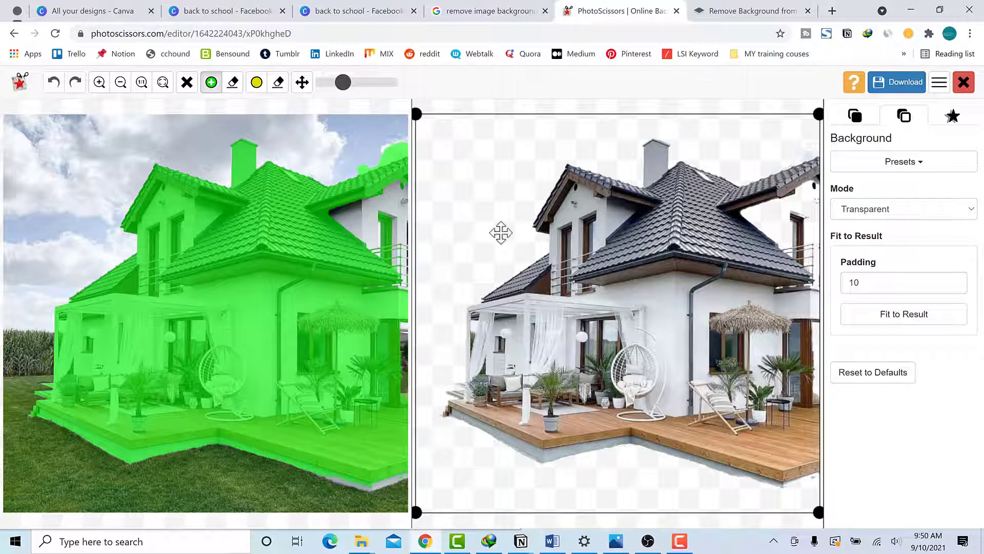
mouse_move(339, 222)
mouse_down()
mouse_move(414, 170)
mouse_move(391, 247)
mouse_move(408, 297)
mouse_move(400, 235)
mouse_move(374, 251)
mouse_move(337, 236)
mouse_move(353, 228)
mouse_move(348, 194)
mouse_move(364, 191)
mouse_move(384, 371)
mouse_move(408, 353)
mouse_move(394, 337)
mouse_move(397, 307)
mouse_move(402, 405)
mouse_up()
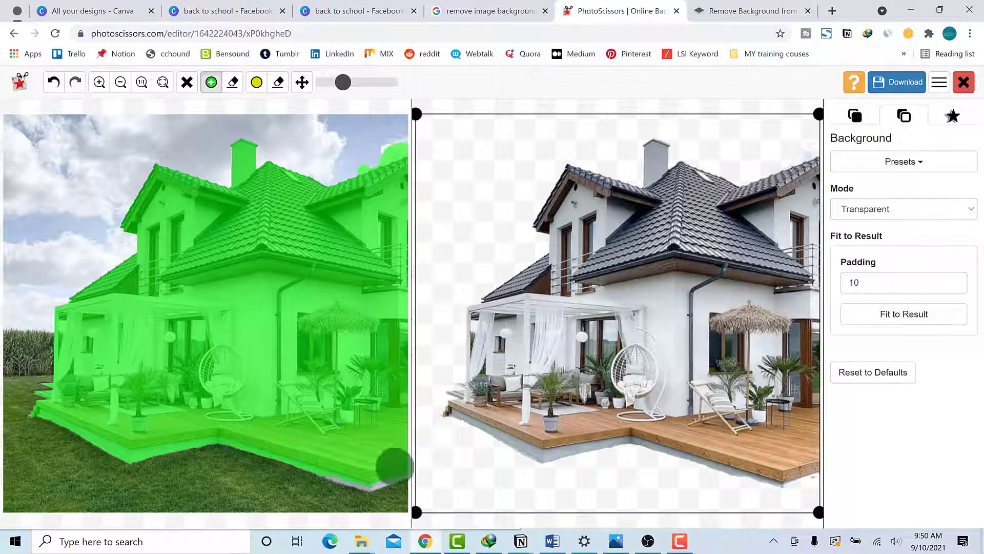
mouse_move(400, 467)
mouse_down()
mouse_move(365, 477)
mouse_move(330, 466)
mouse_move(372, 480)
mouse_move(408, 470)
mouse_move(400, 444)
mouse_up()
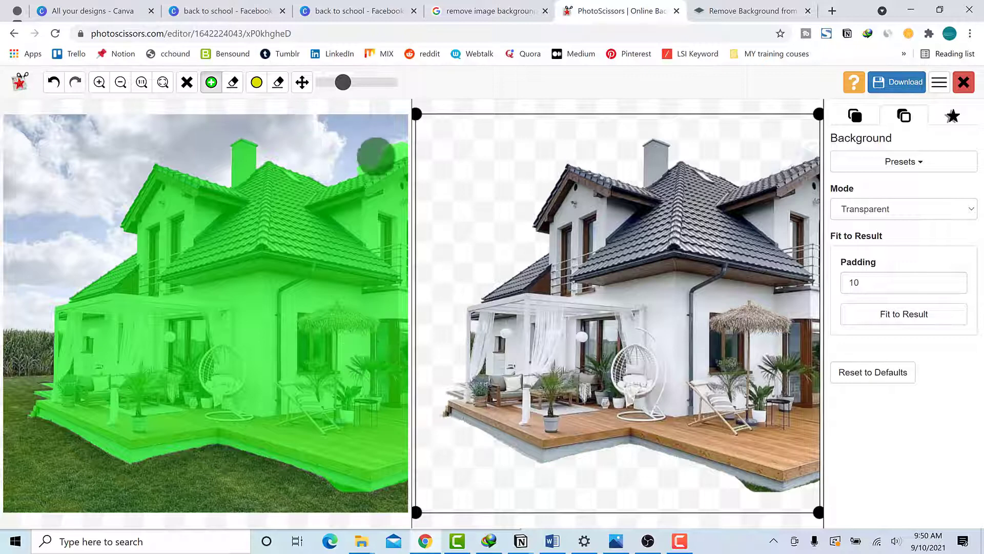
click(257, 82)
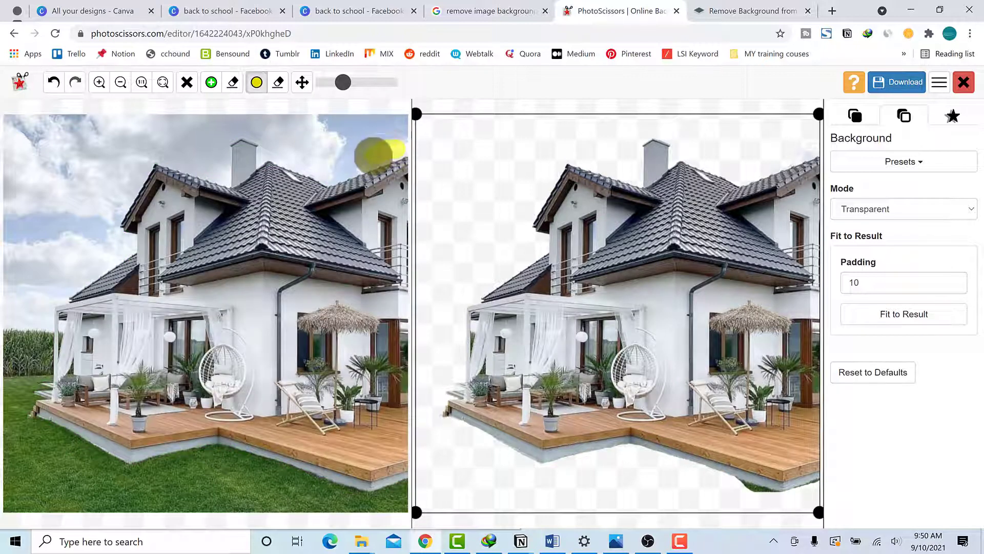
mouse_move(377, 154)
mouse_down()
mouse_move(406, 145)
mouse_move(369, 159)
mouse_up()
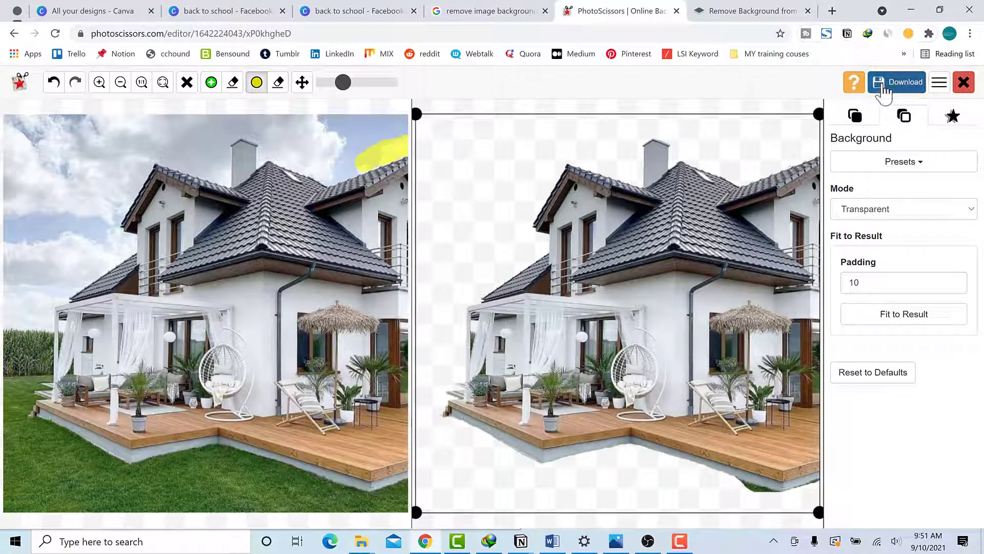
- Check the PhotoScissors download options for the result image and dismiss the dialog
click(885, 91)
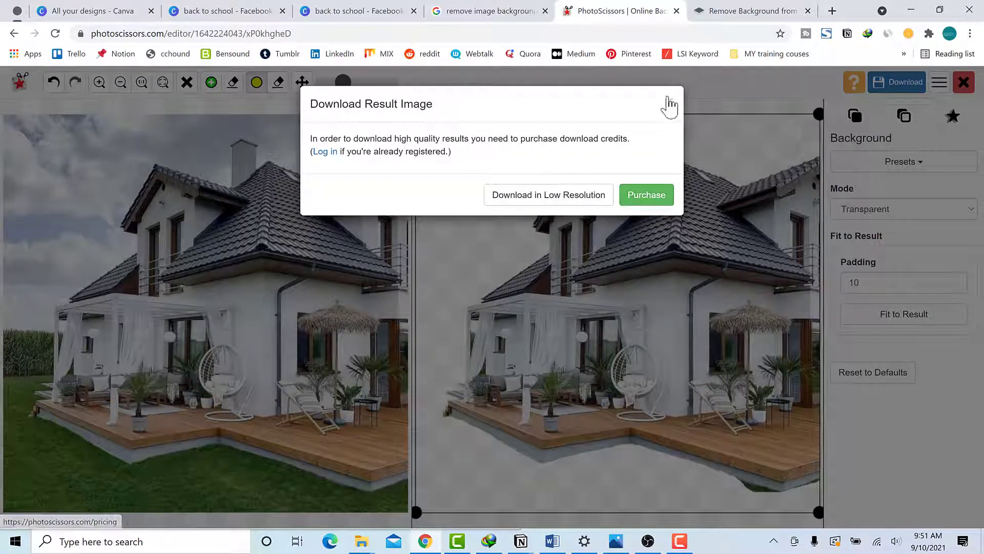
click(672, 102)
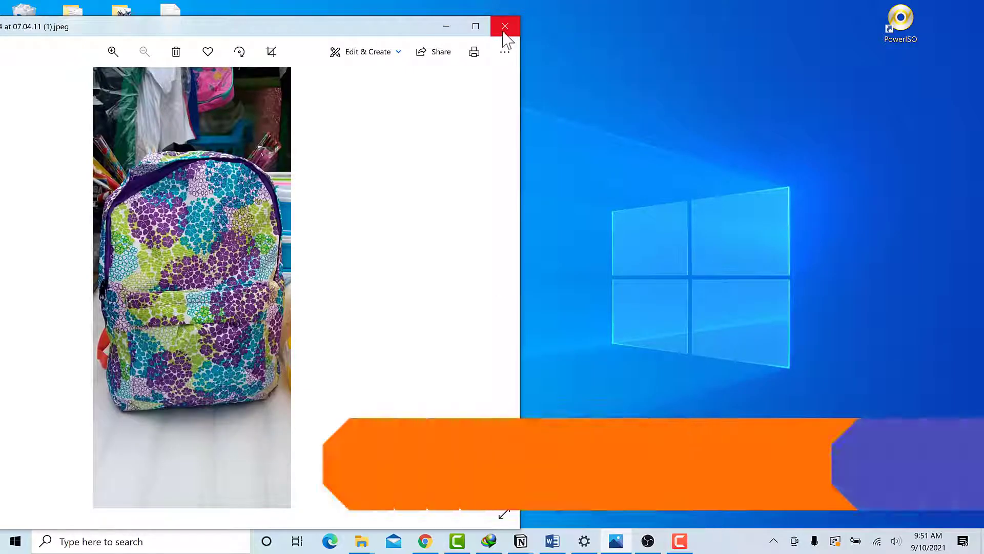
- Close the backpack photo
click(504, 31)
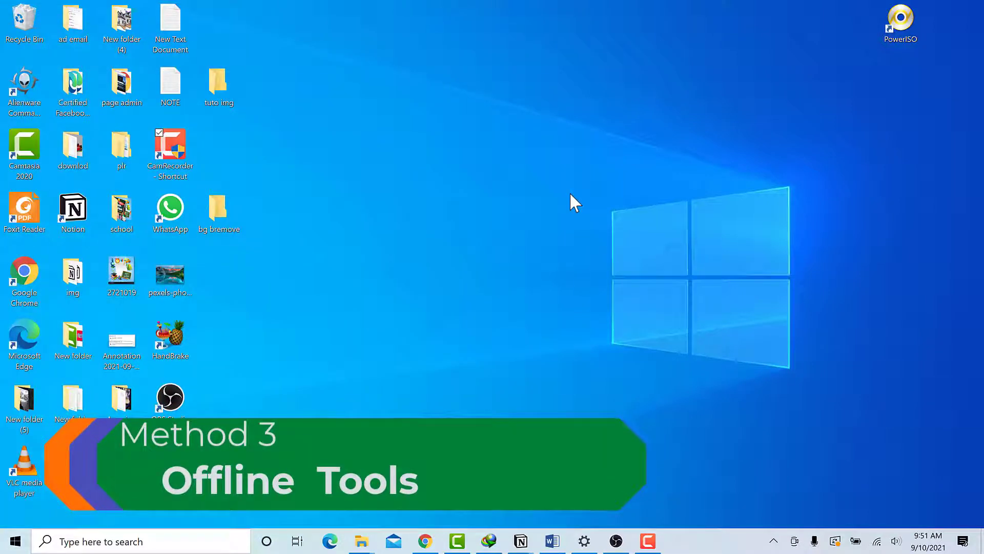
click(153, 542)
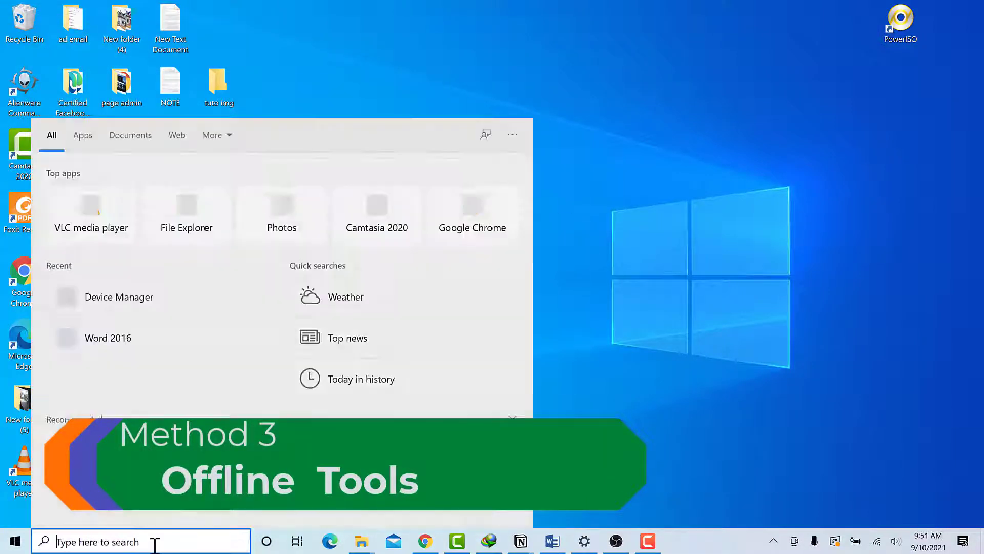
text(ms)
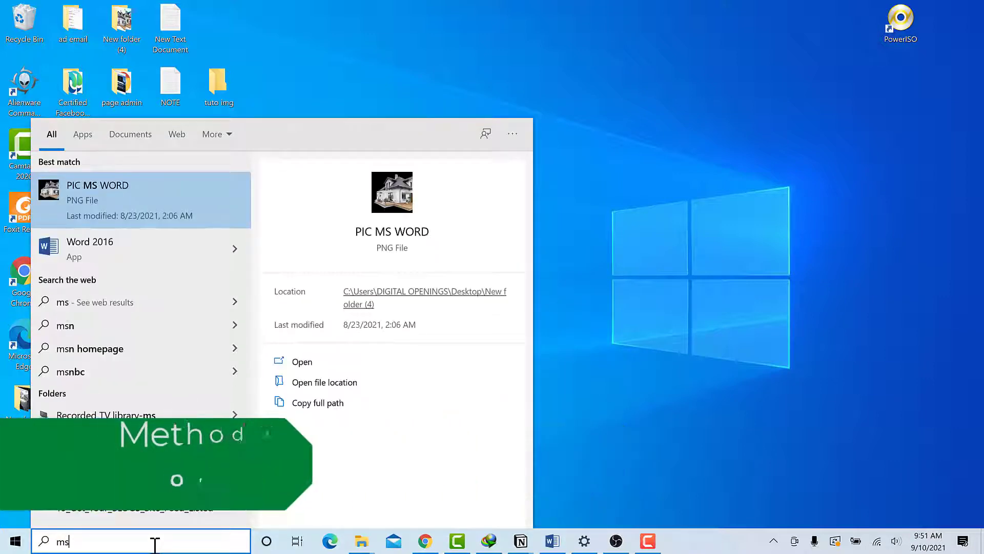
key(Escape)
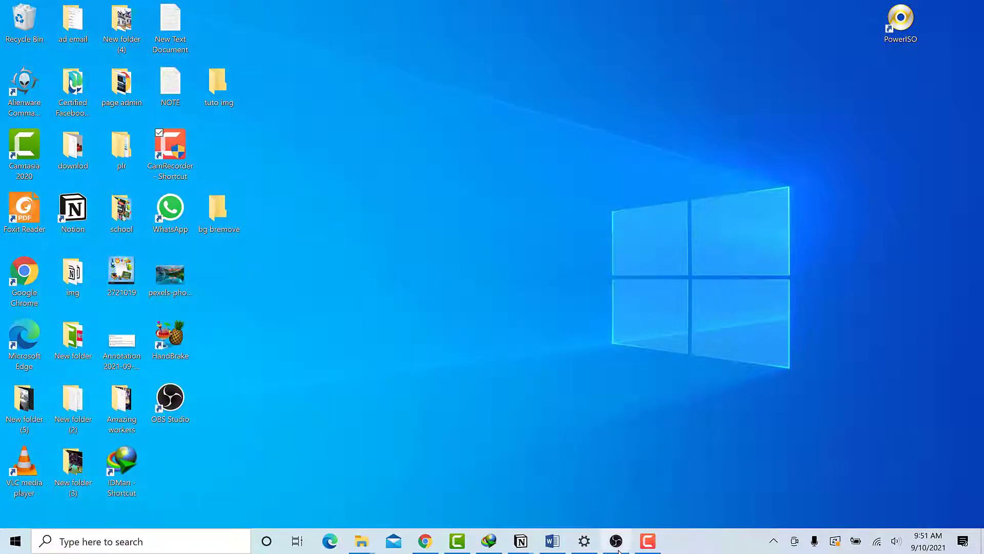
- Switch to the open Word document and delete all of its pictures and text
click(544, 544)
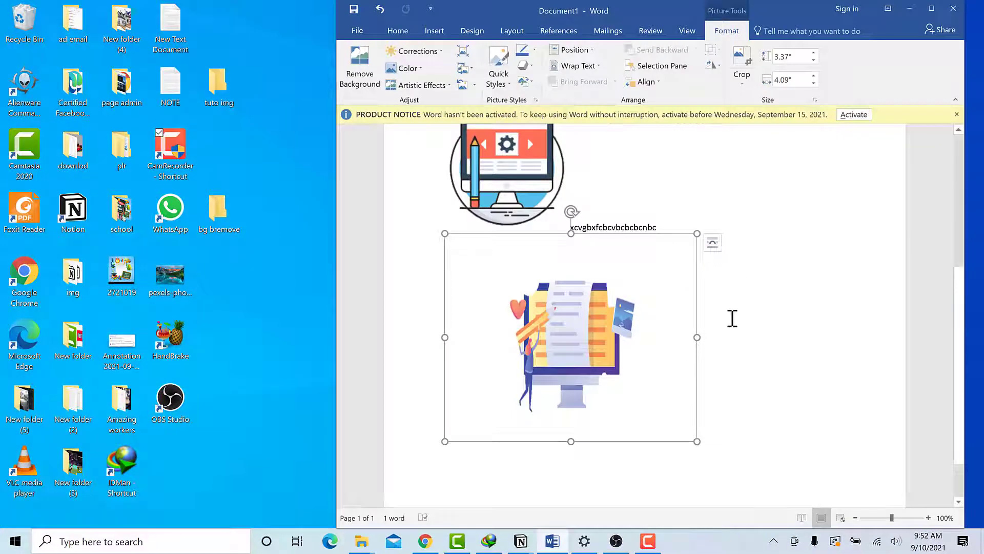
click(730, 320)
click(626, 343)
key(ctrl+a)
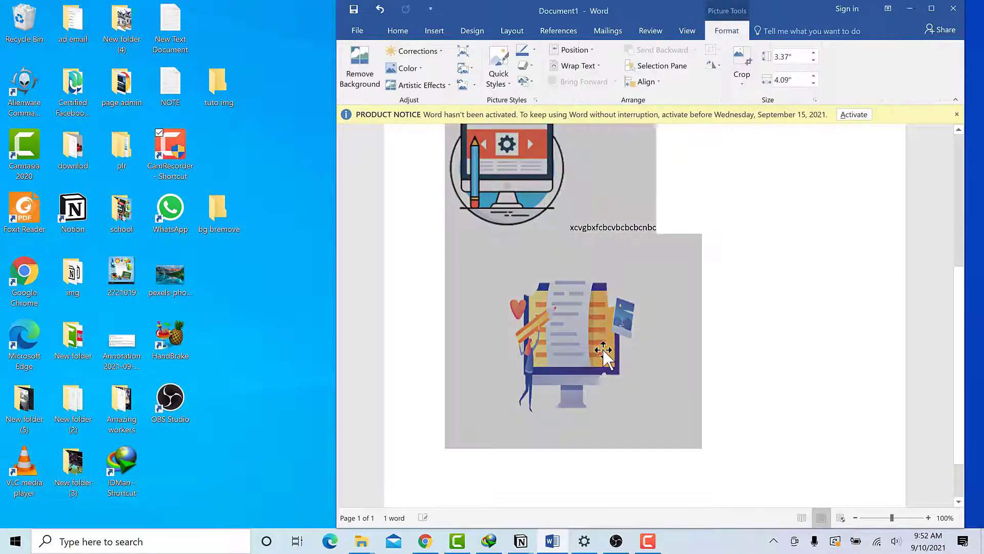
key(Delete)
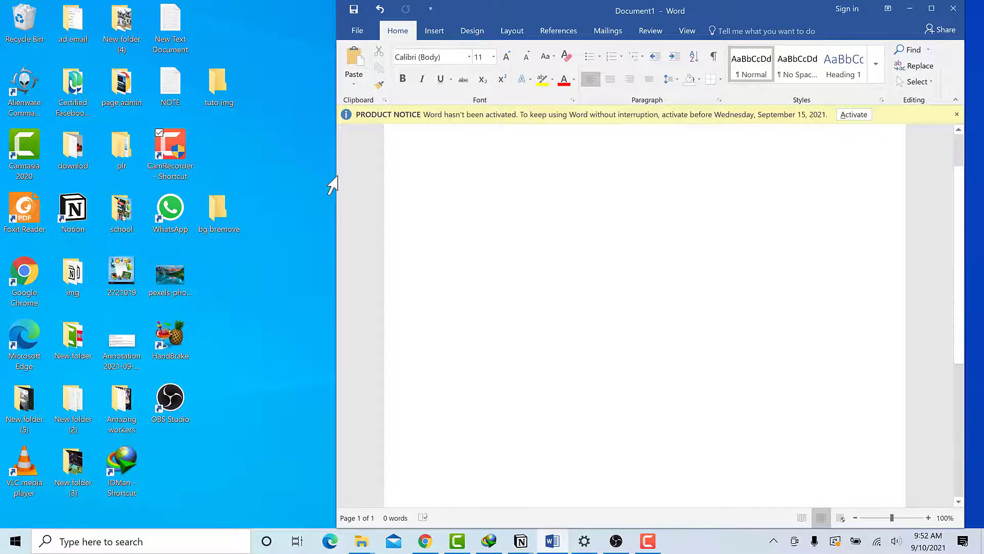
- Widen the Word window slightly and insert the house picture from the desktop's tuto img folder into the empty document
drag(330, 187, 292, 169)
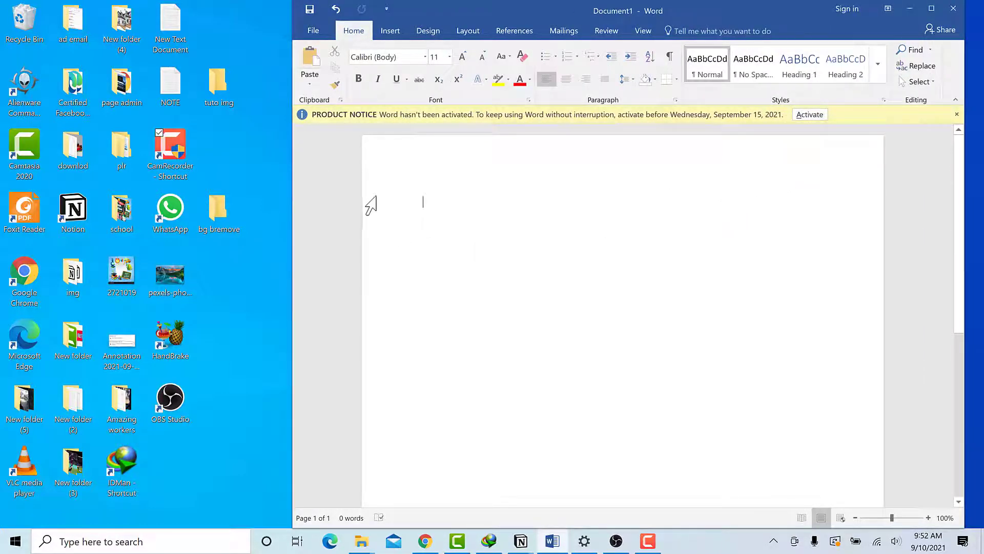
double_click(216, 95)
click(213, 260)
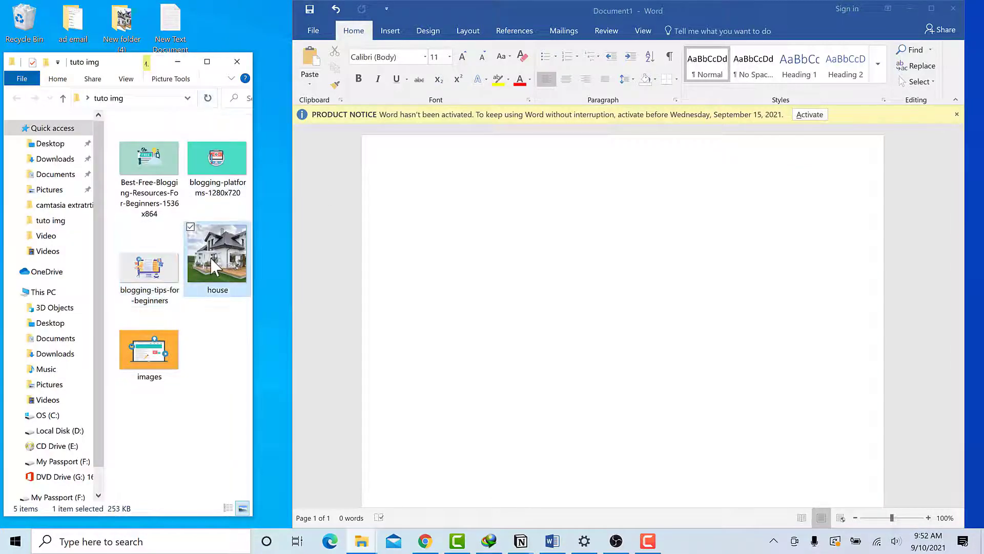
drag(205, 268, 502, 234)
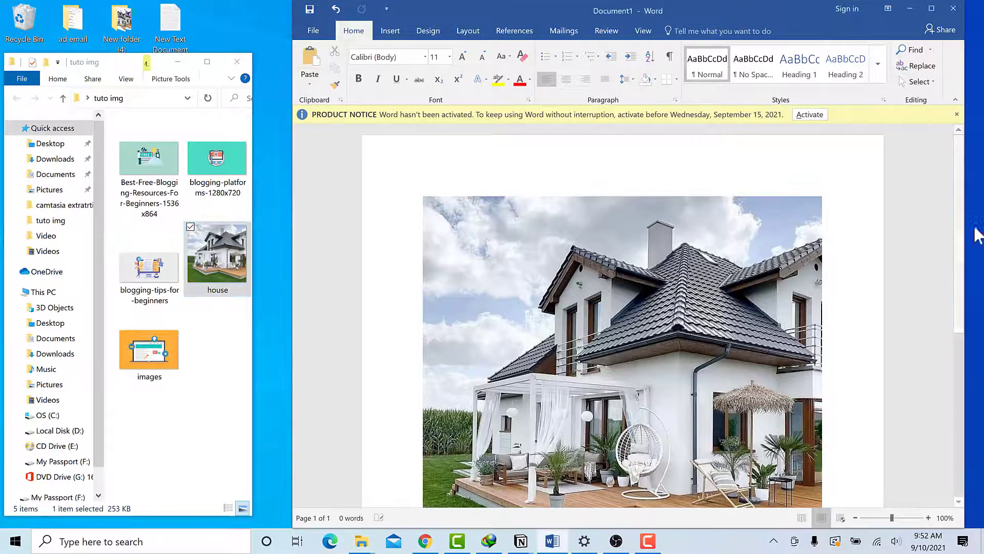
- Shrink the inserted house picture proportionally to about 4.69" high by 4.76" wide
scroll(956, 322, down, 1)
scroll(957, 321, down, 2)
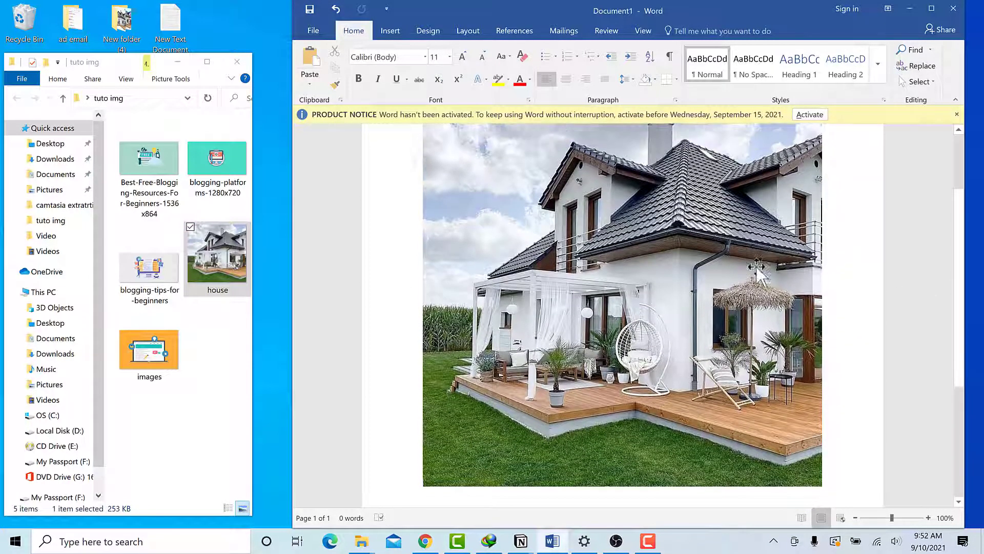
scroll(759, 200, up, 2)
click(758, 200)
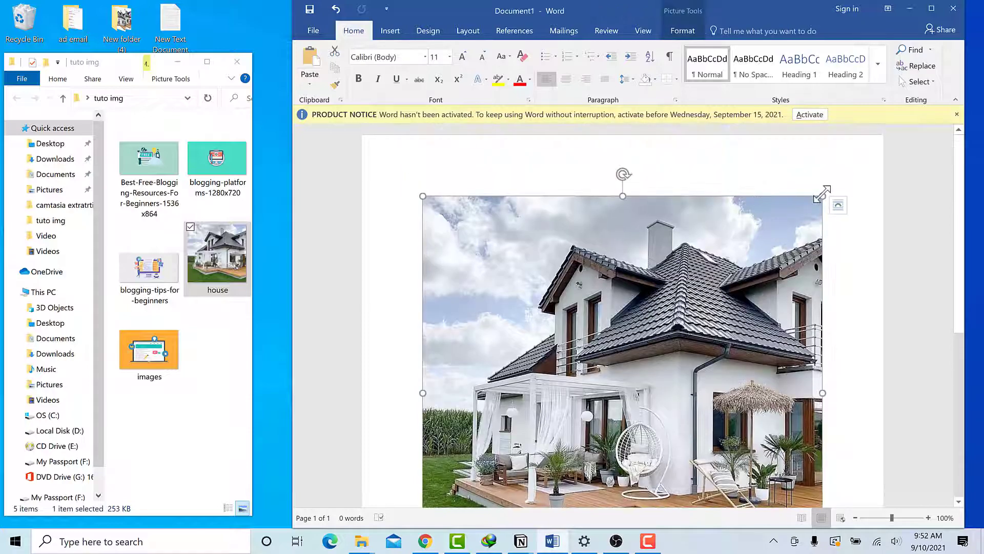
drag(823, 194, 716, 316)
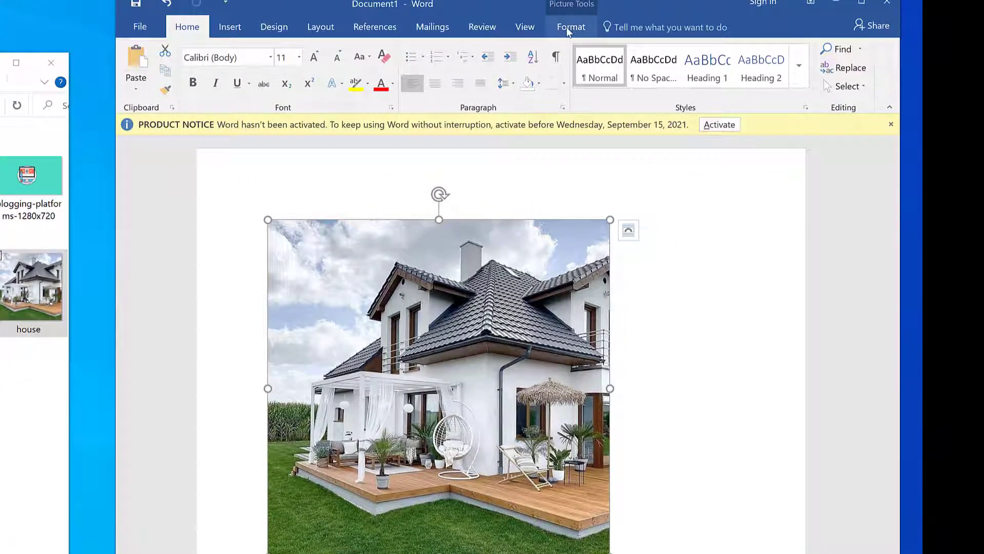
- Start Remove Background on the house picture
click(568, 31)
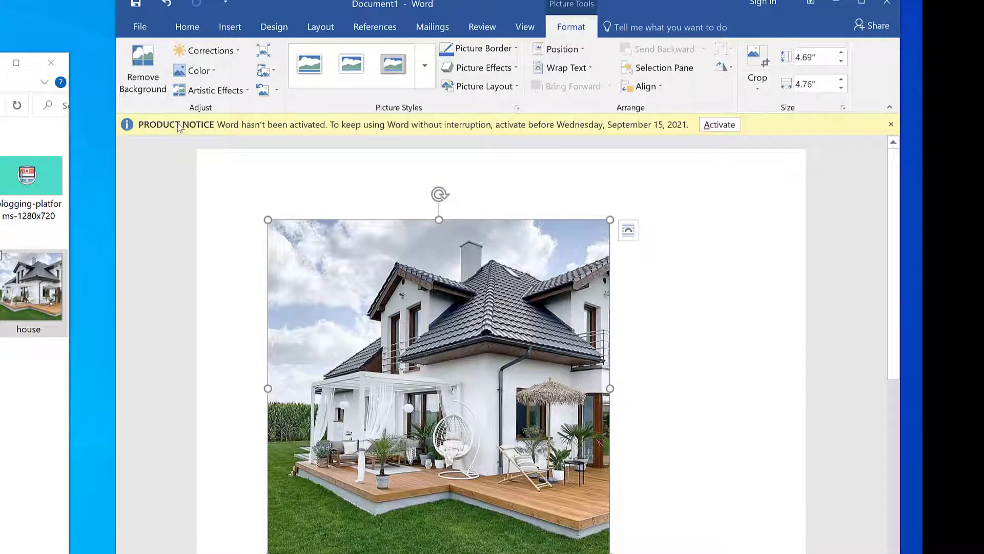
click(143, 76)
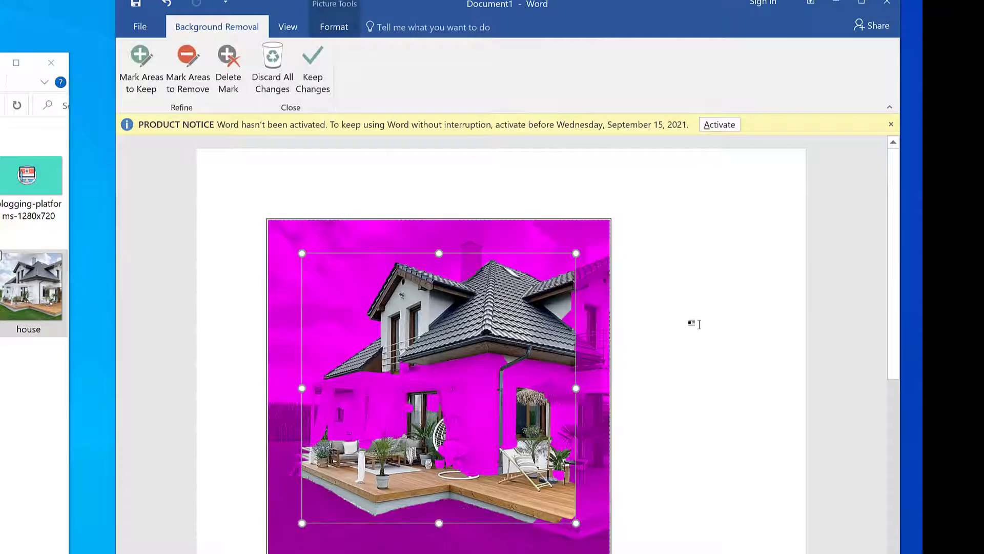
scroll(698, 324, down, 2)
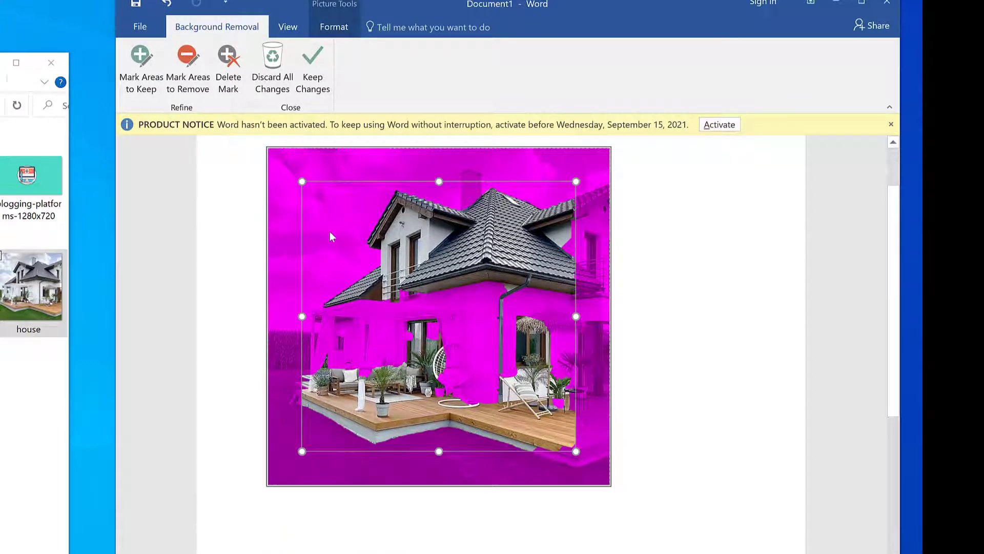
- Enlarge the background removal frame on all four sides so it encloses the whole house, chimney and deck
scroll(588, 370, up, 1)
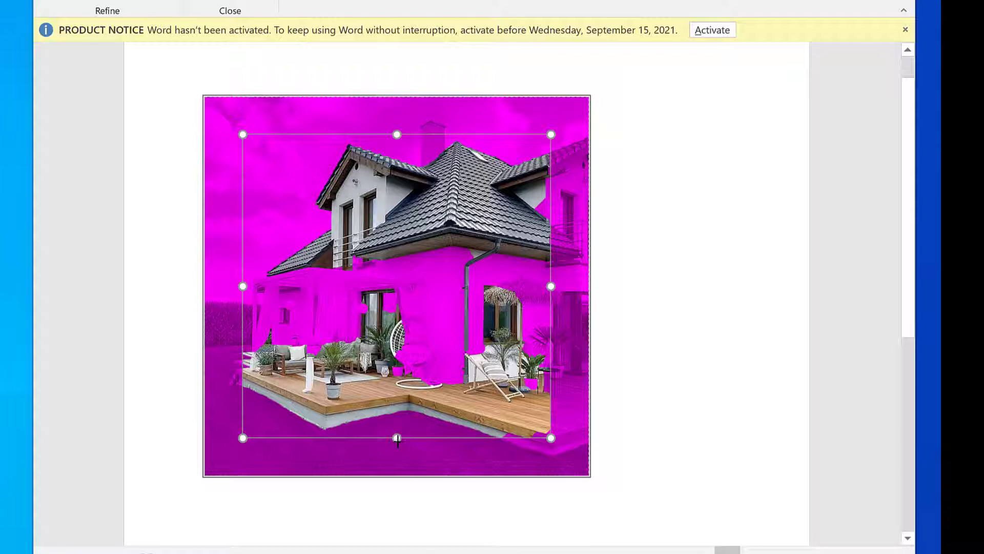
drag(397, 440, 400, 458)
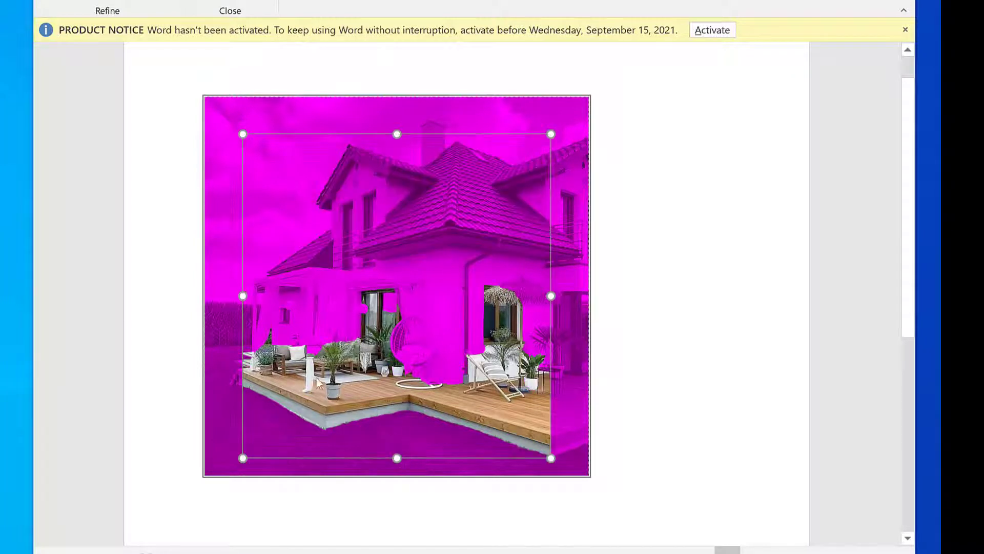
drag(397, 130, 405, 106)
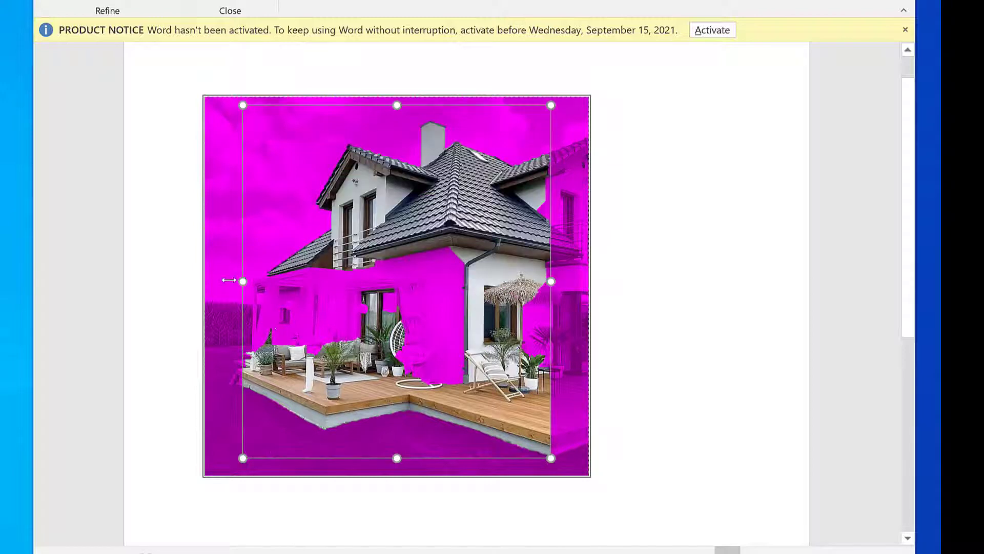
drag(229, 280, 218, 281)
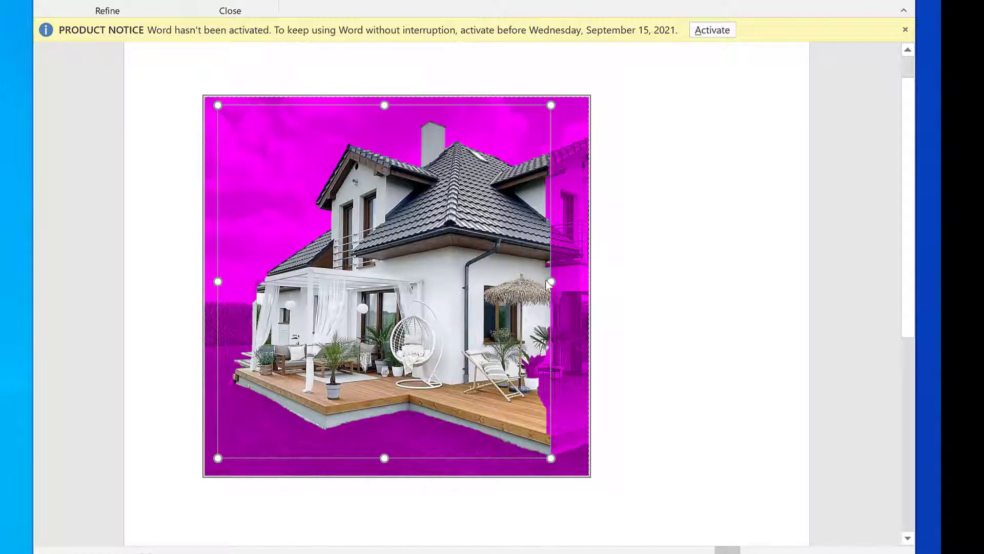
drag(556, 281, 630, 288)
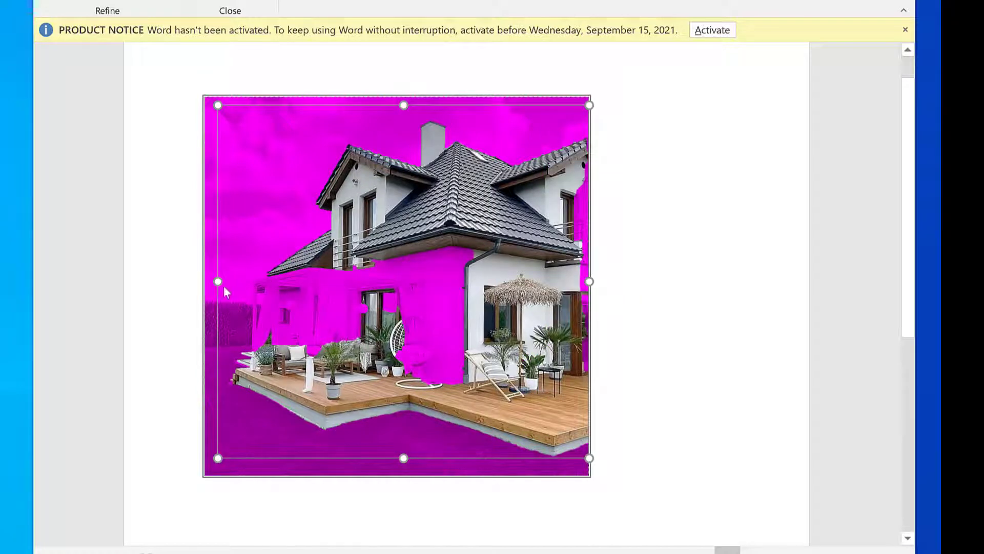
mouse_move(216, 281)
mouse_down()
mouse_move(225, 281)
mouse_move(210, 282)
mouse_up()
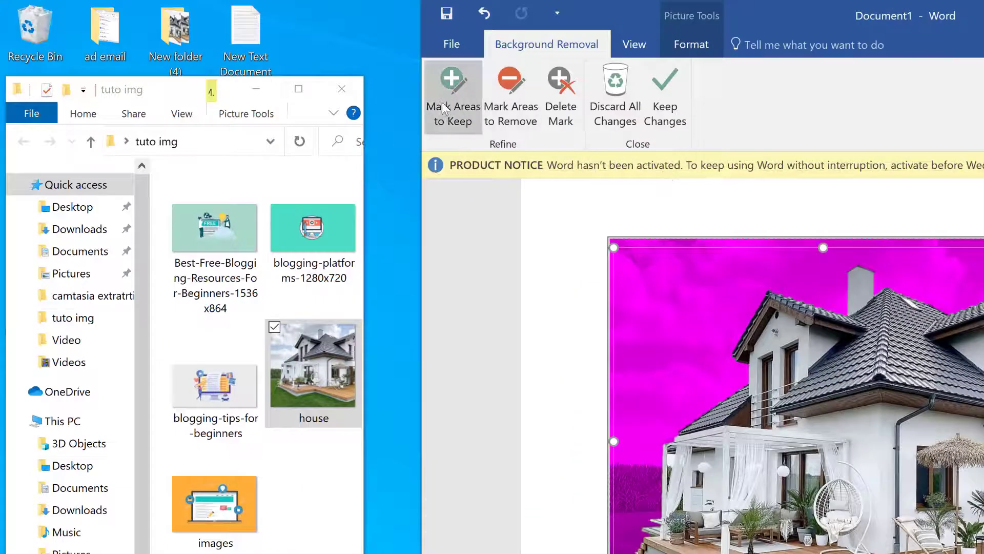
- Mark the chimney's top edge and the pergola's outer corner as areas to keep, and apply the background removal
click(445, 102)
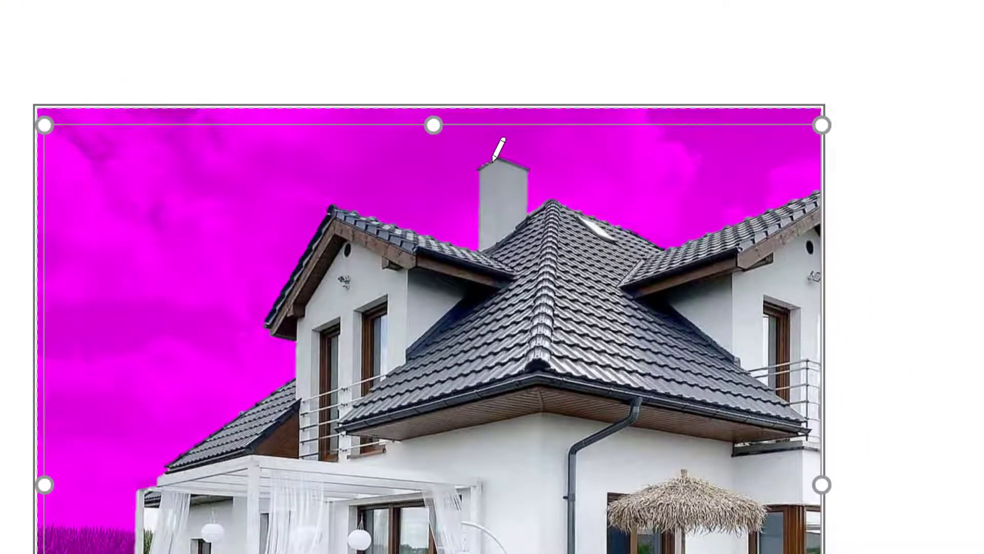
drag(496, 157, 478, 166)
click(528, 168)
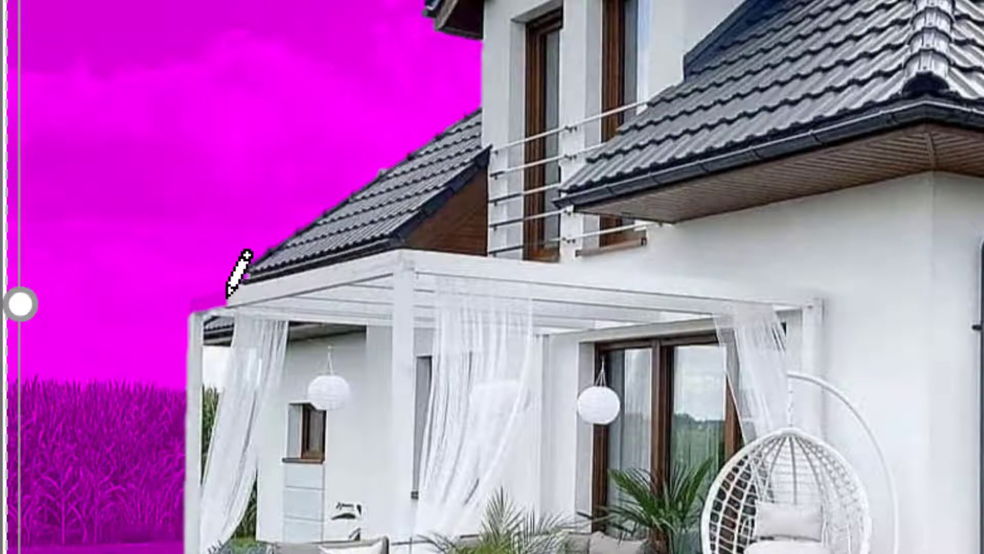
drag(227, 298, 198, 297)
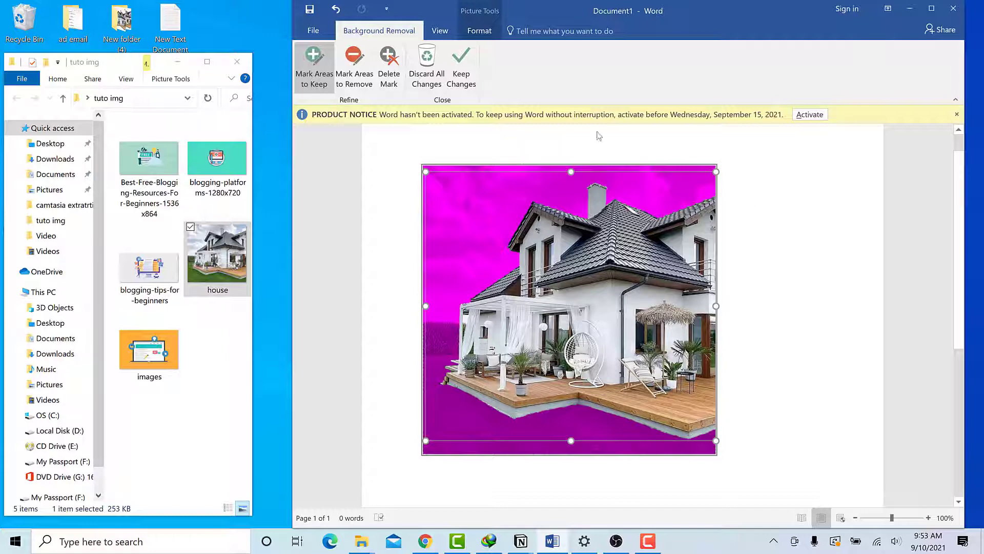
click(465, 74)
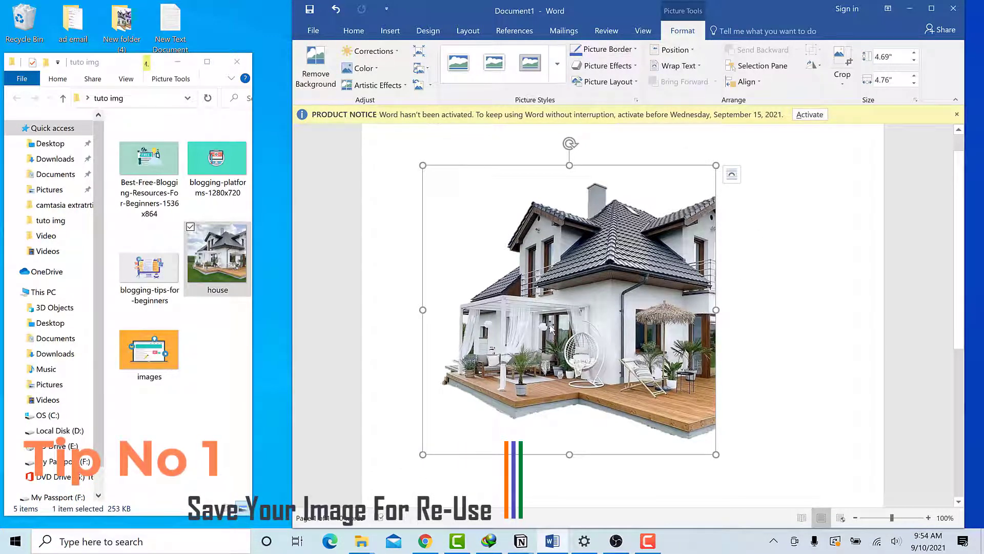
- Start saving the cut-out house as a picture and browse to the bg bremove folder on the Desktop
right_click(526, 305)
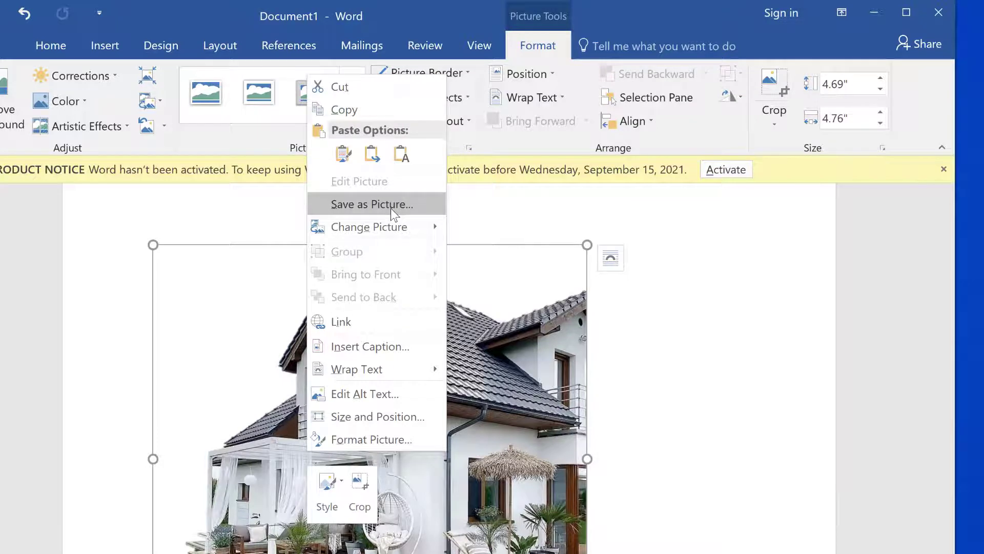
click(390, 208)
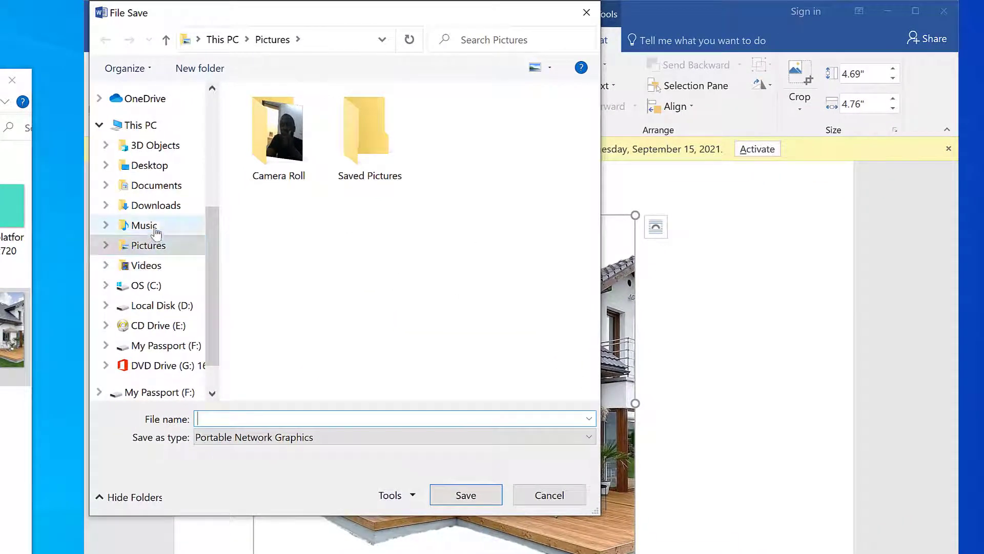
click(148, 165)
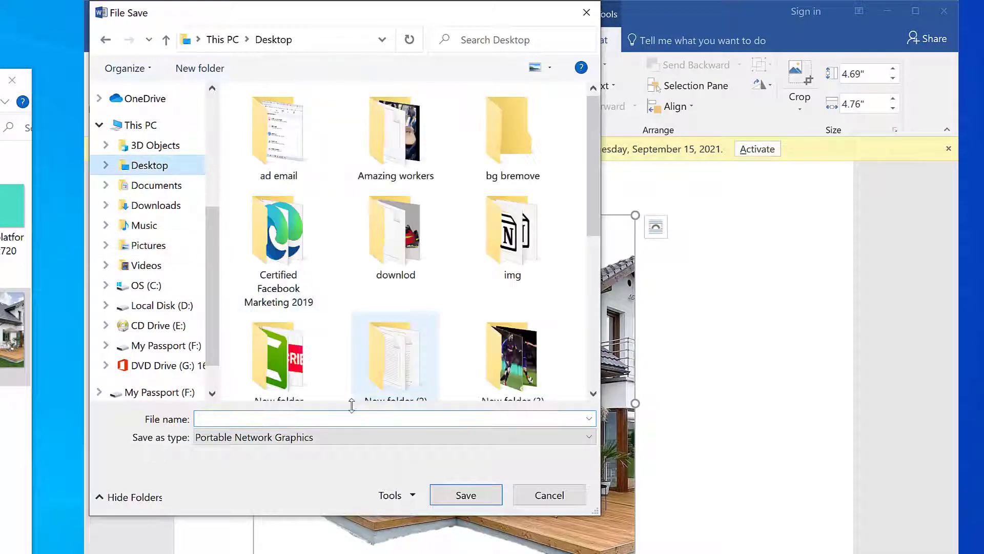
click(312, 418)
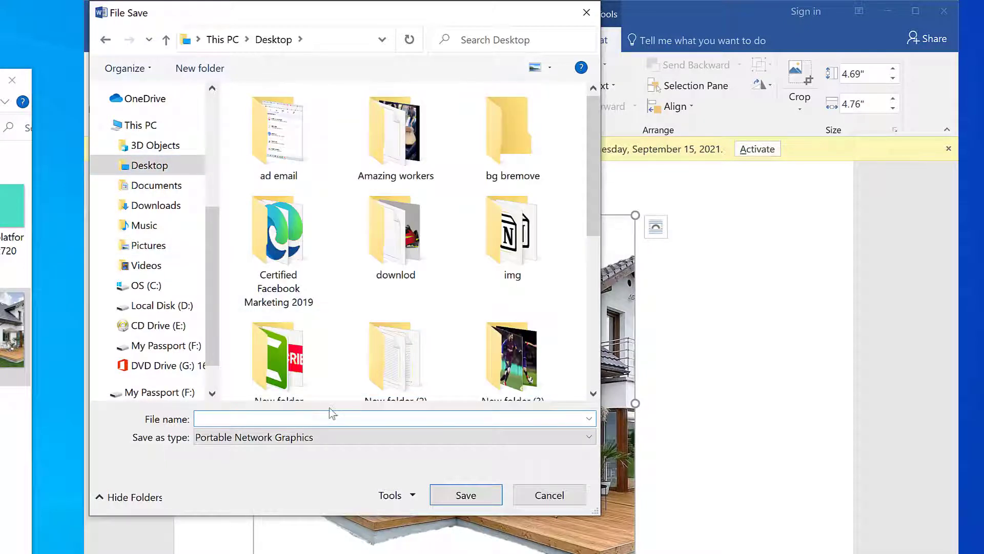
scroll(344, 394, down, 5)
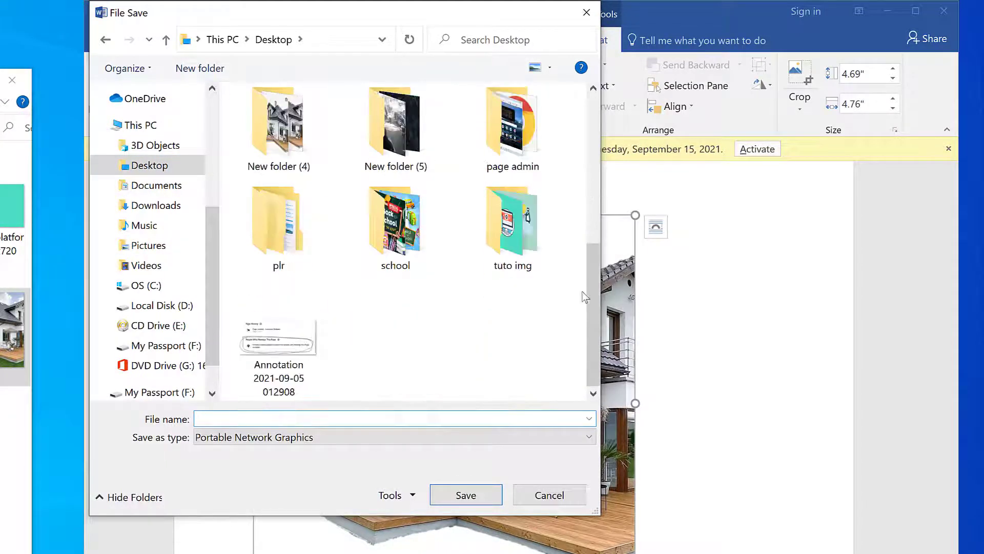
drag(589, 306, 592, 143)
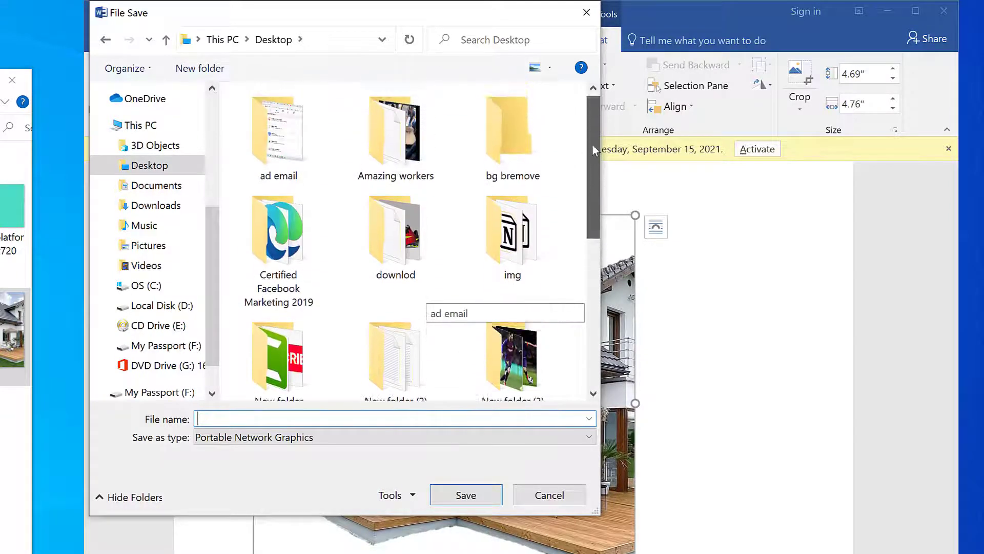
double_click(523, 158)
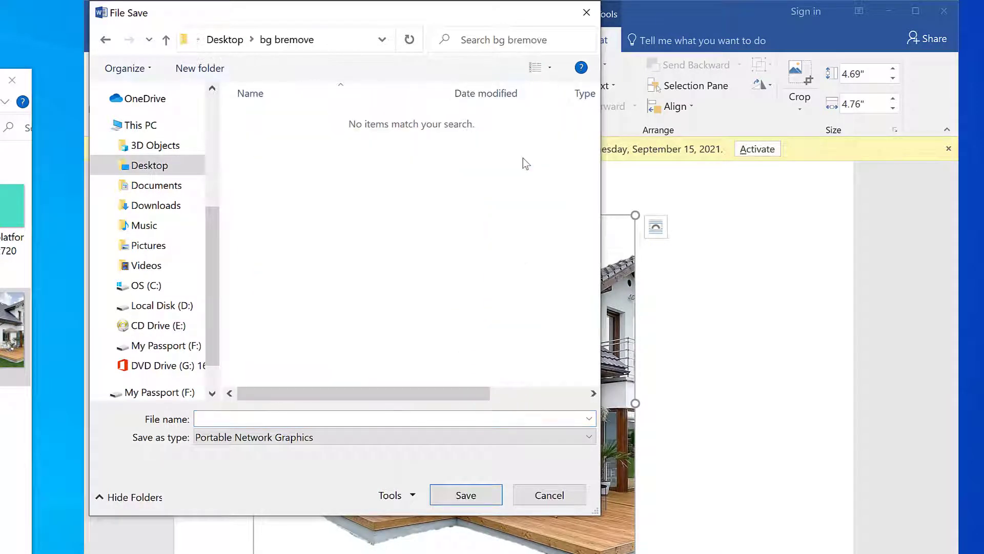
- Name the picture file housew and save it in Portable Network Graphics format
click(288, 416)
text(hou)
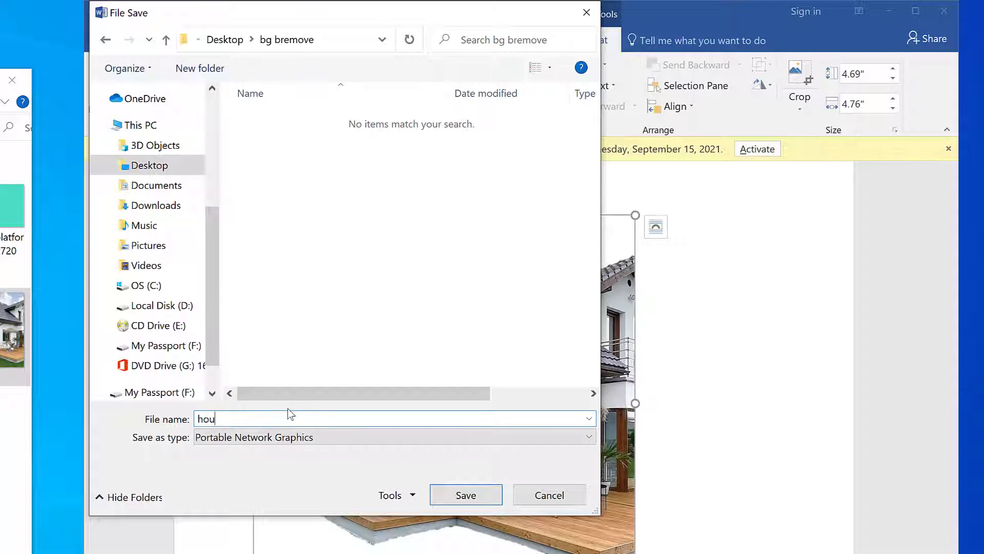
text(sew)
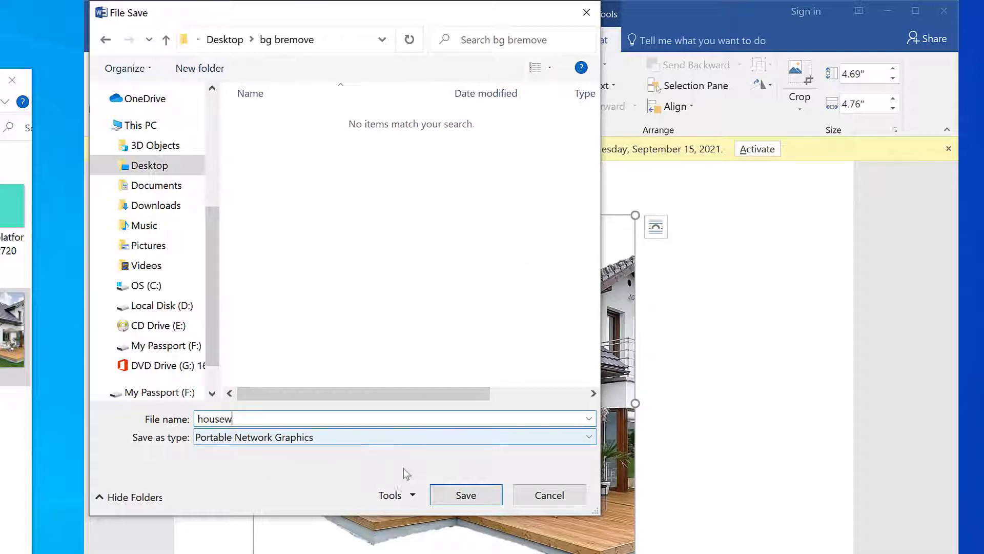
click(487, 493)
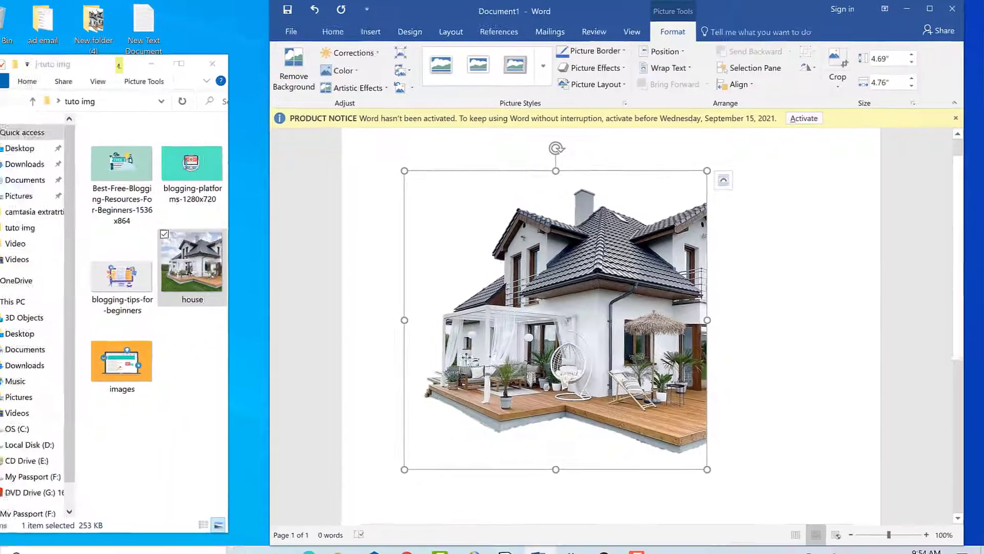
- Insert the Best-Free-Blogging-Resources-For-Beginners-1536x864 image from the tuto img folder below the house picture
scroll(469, 405, down, 10)
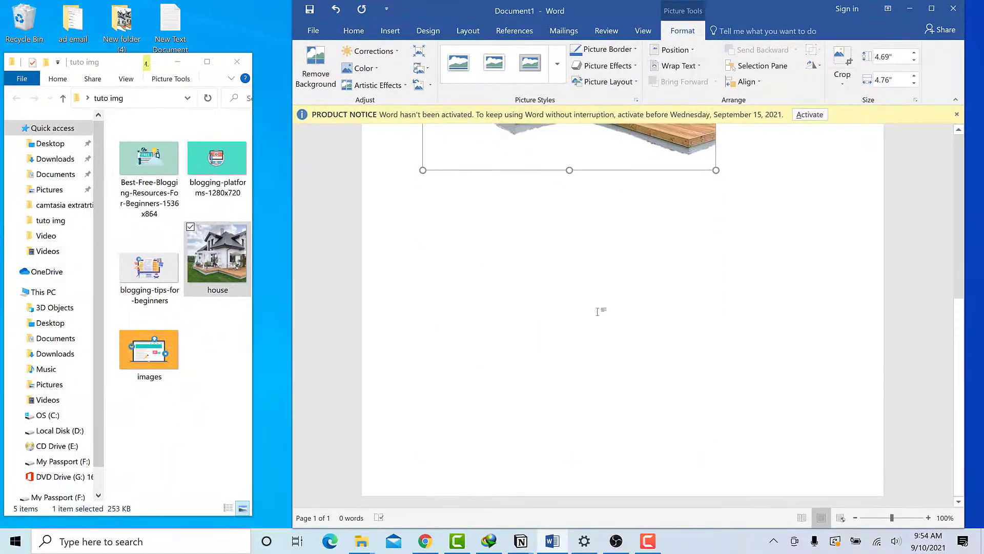
click(164, 173)
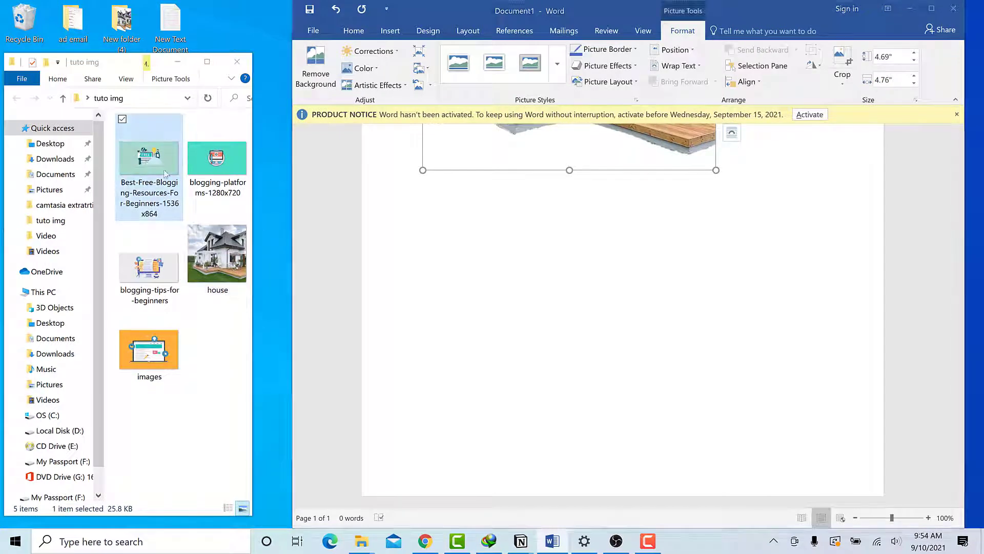
drag(164, 174, 510, 400)
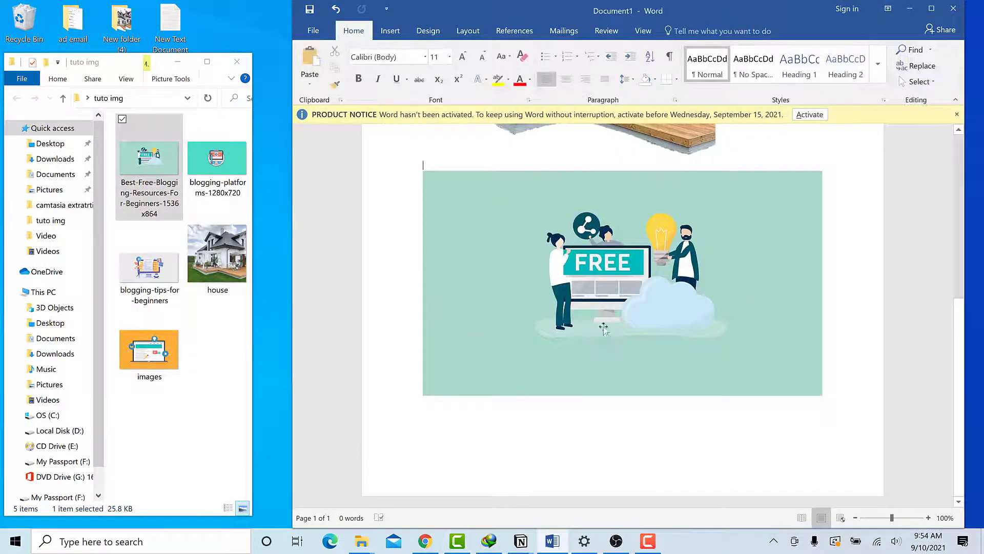
- Remove the green background from the FREE blogging illustration, keeping the automatically detected area
click(617, 275)
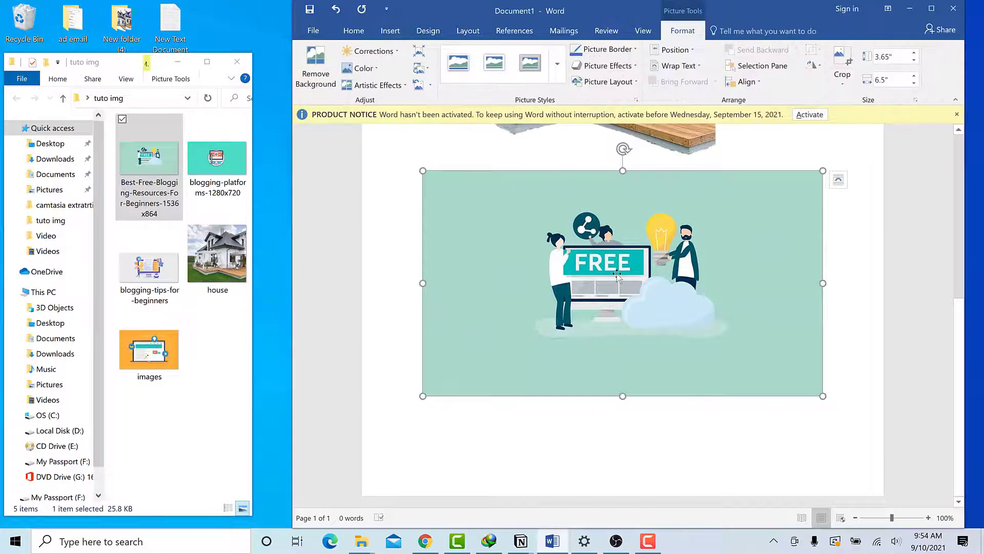
click(315, 67)
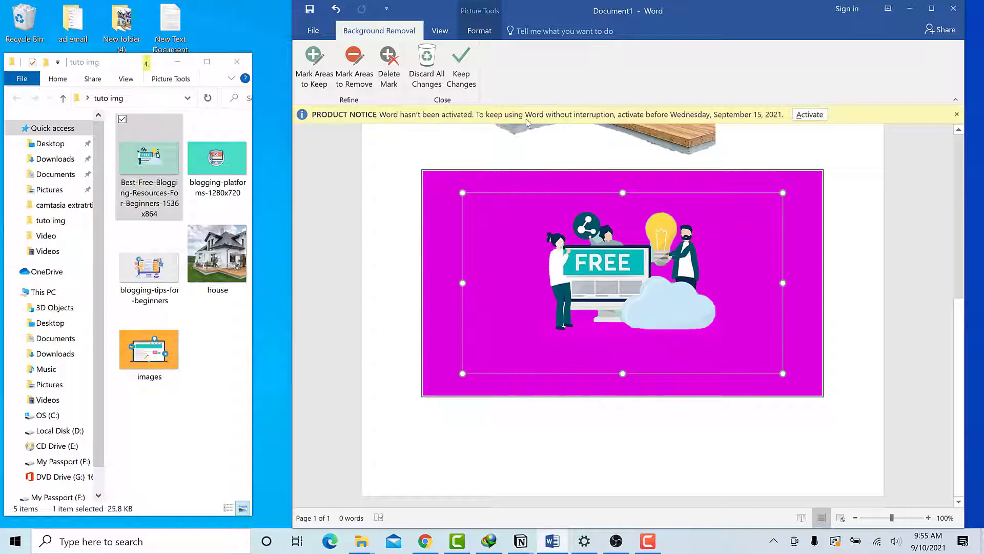
click(466, 74)
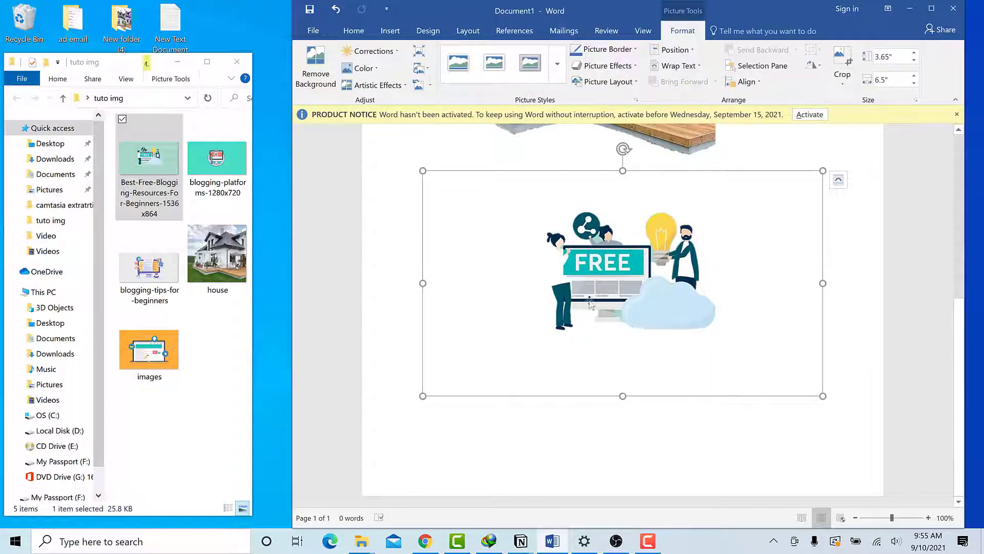
scroll(677, 325, up, 2)
scroll(678, 321, down, 2)
scroll(678, 320, up, 1)
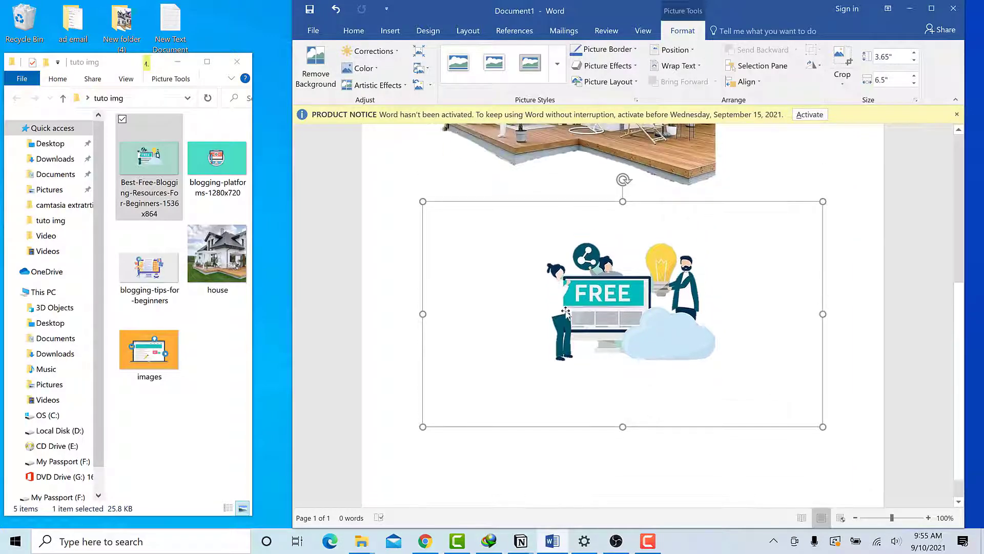
click(384, 348)
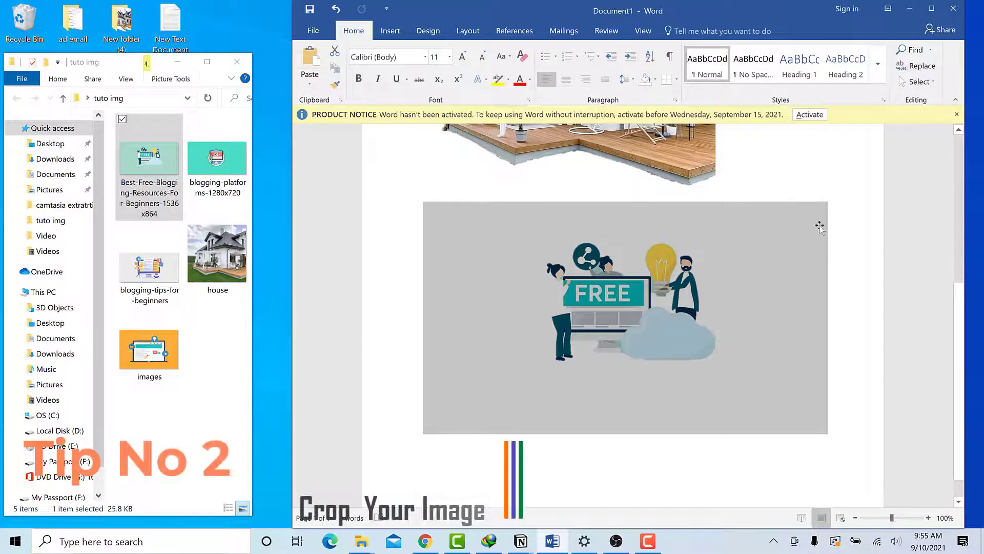
- Crop the empty margins on all four sides of the FREE illustration to about 1.98" high by 2.95" wide
click(615, 275)
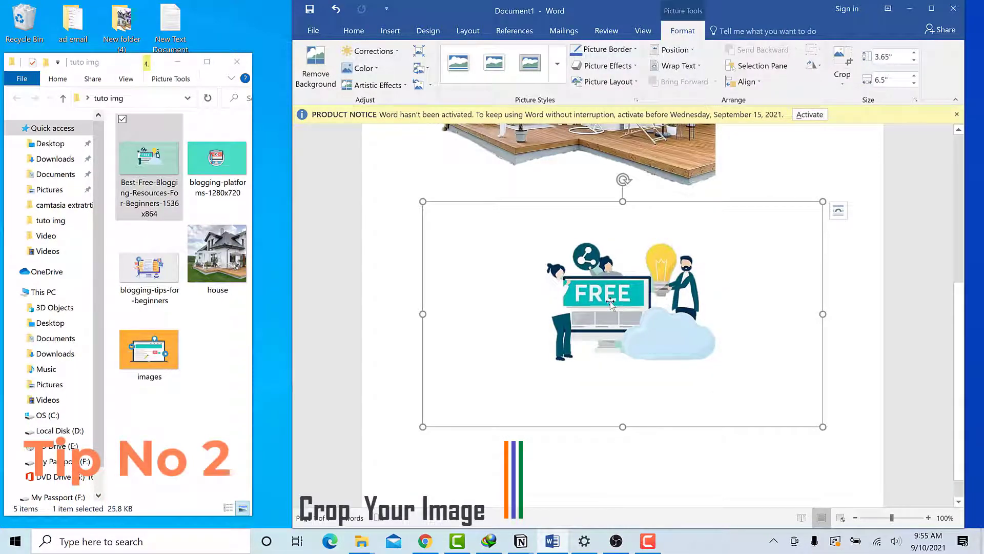
click(843, 62)
drag(821, 313, 718, 323)
drag(425, 326, 541, 308)
drag(512, 202, 508, 244)
drag(511, 382, 512, 323)
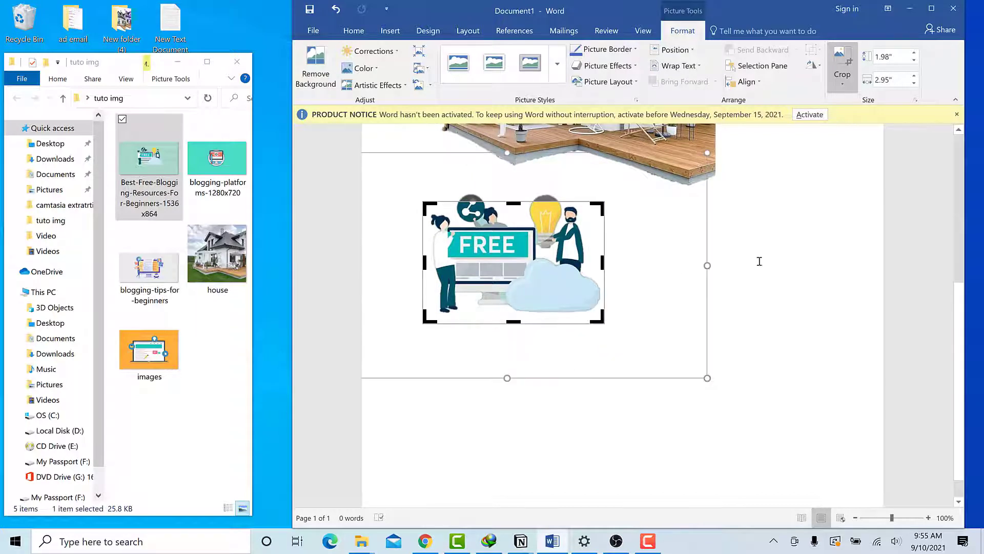
click(802, 263)
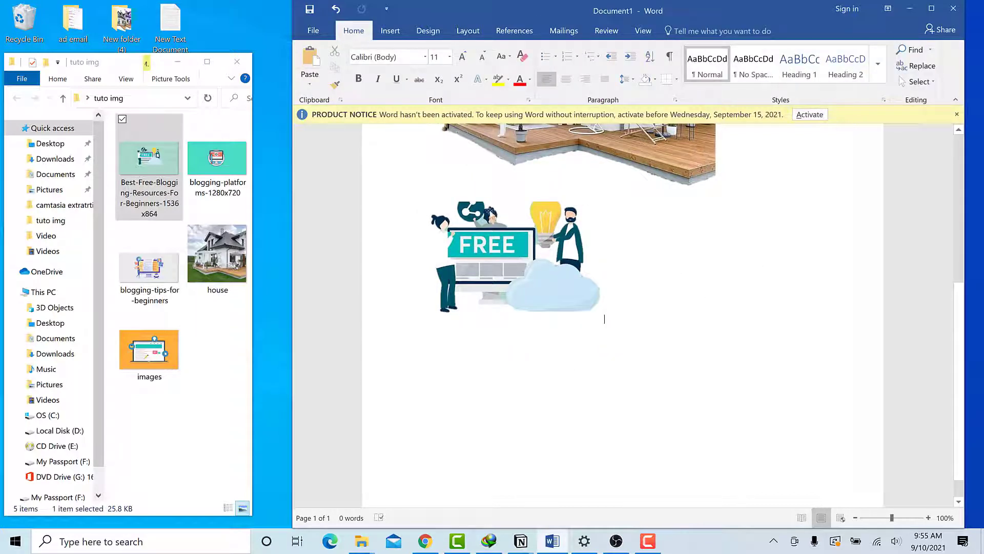
click(488, 229)
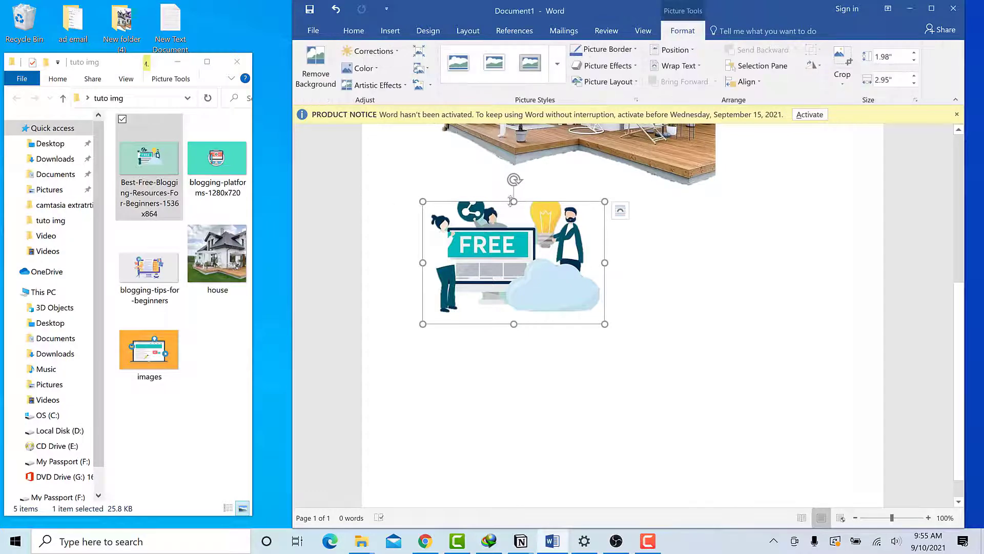